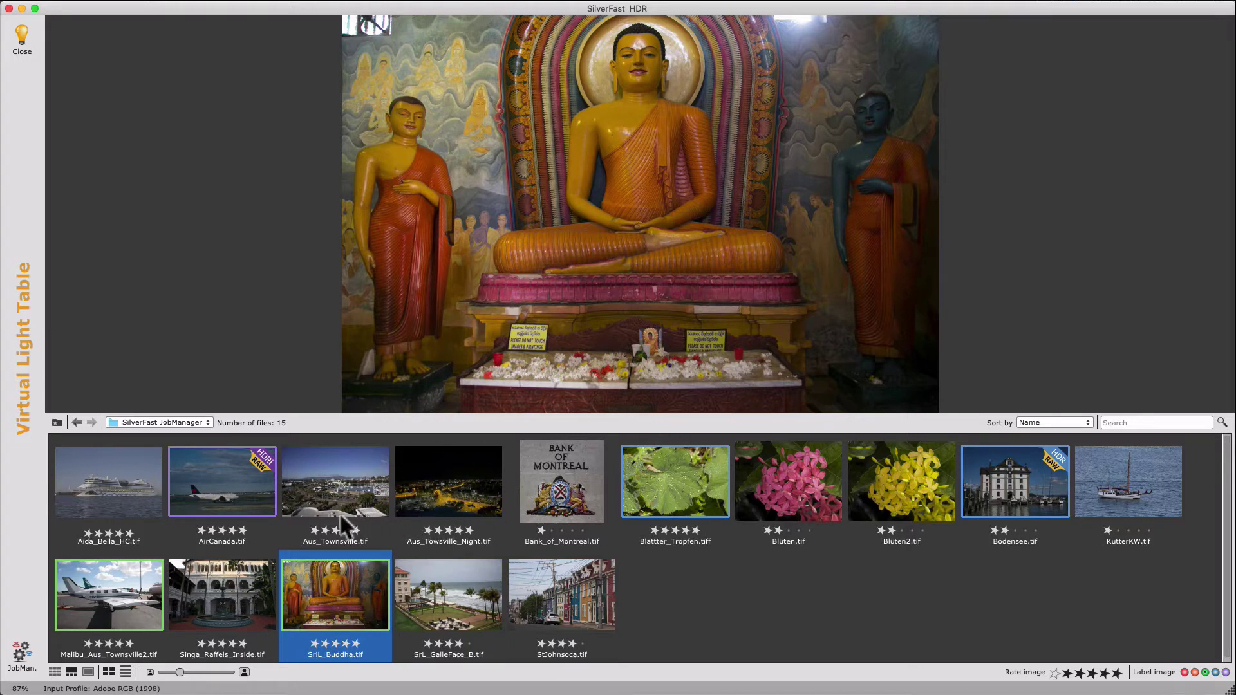
Open the SriL_Buddha.tif image in the HDR Studio editor.
double_click(316, 587)
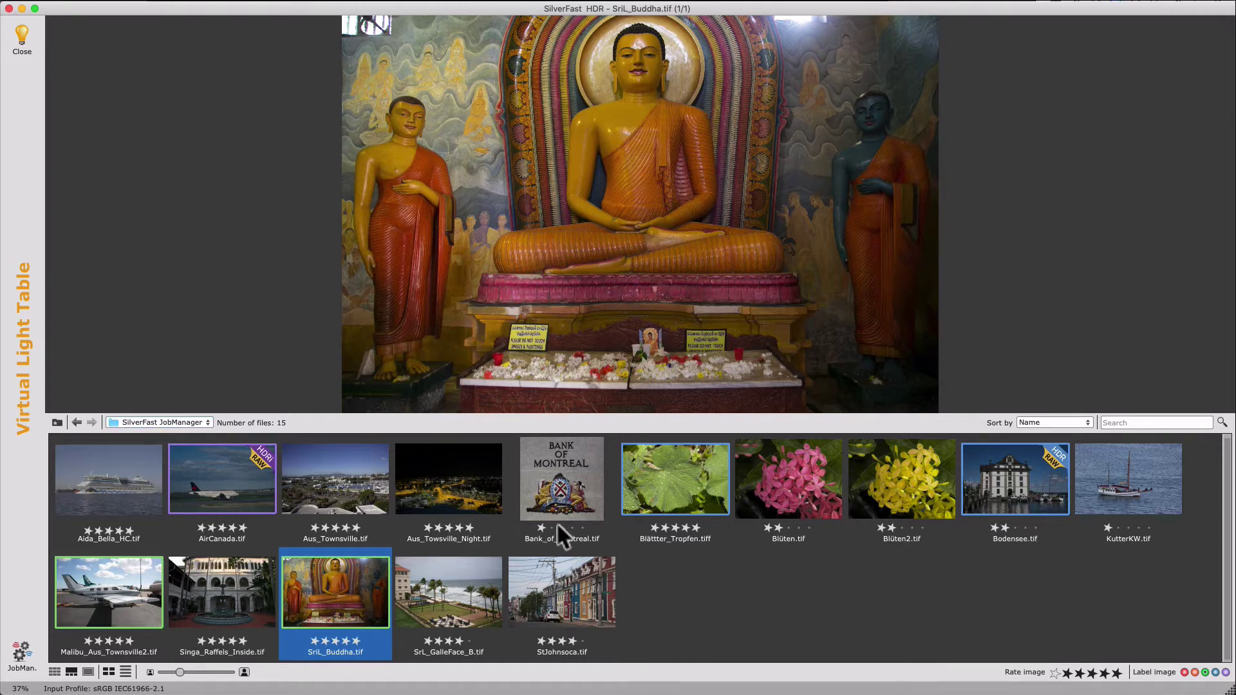
Preview the Blätter_Tropfen leaf image and inspect its context menu without choosing anything.
left_click(673, 498)
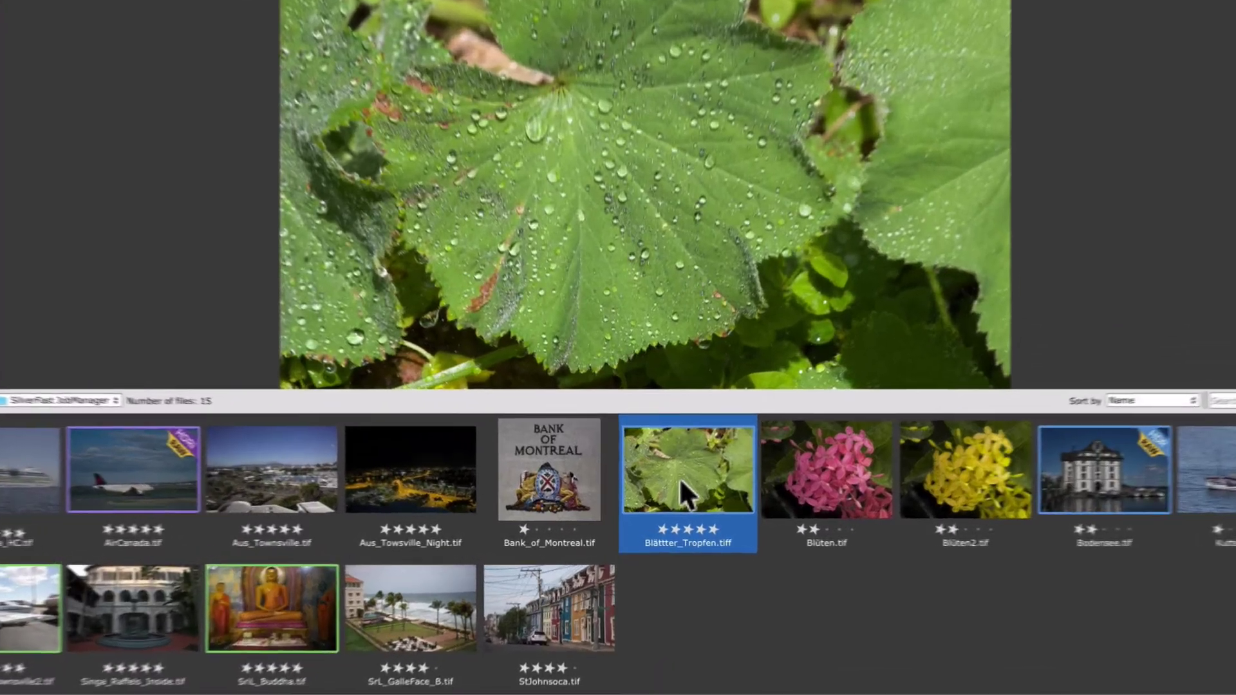
right_click(672, 497)
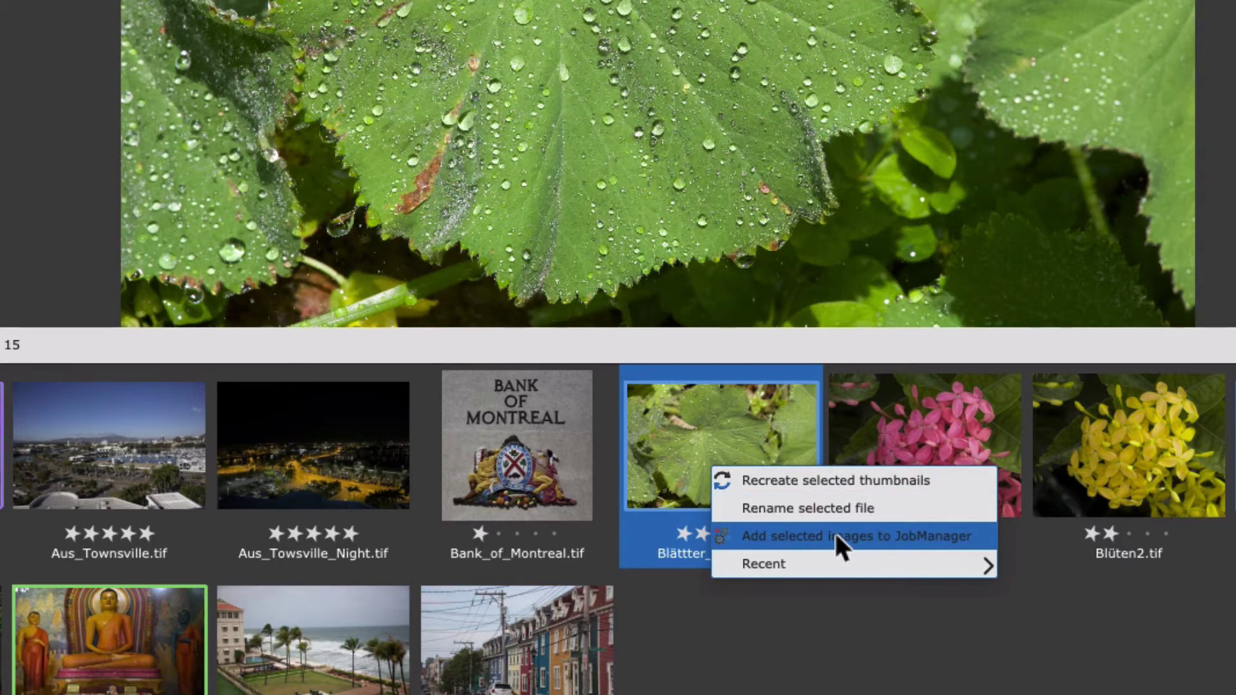
mouse_move(850, 564)
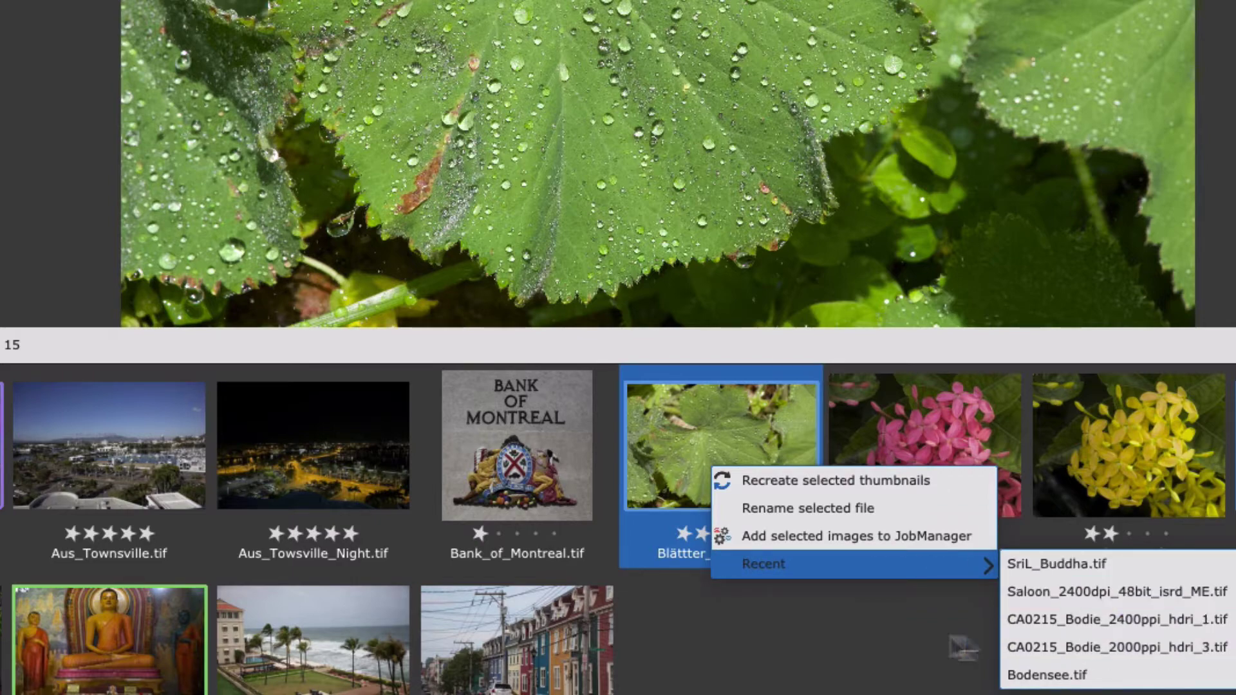
left_click(778, 638)
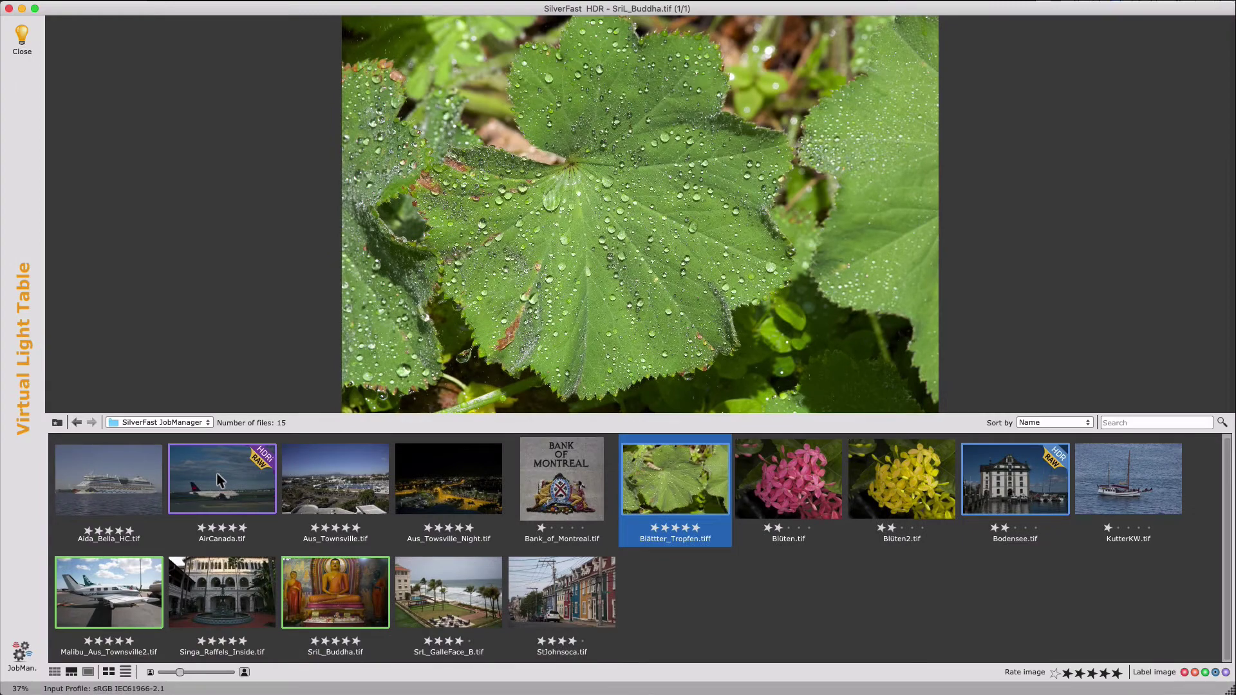
Preview the AirCanada airplane image and inspect its context menu, then dismiss it.
left_click(217, 480)
right_click(217, 480)
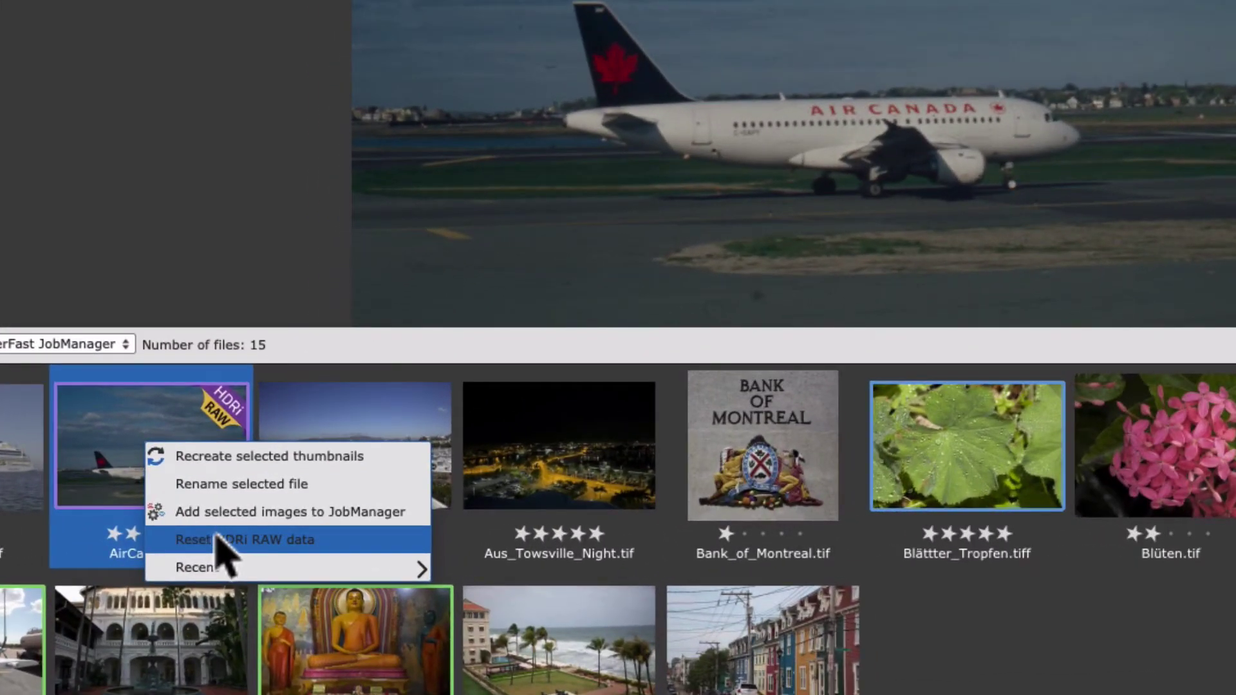
left_click(120, 487)
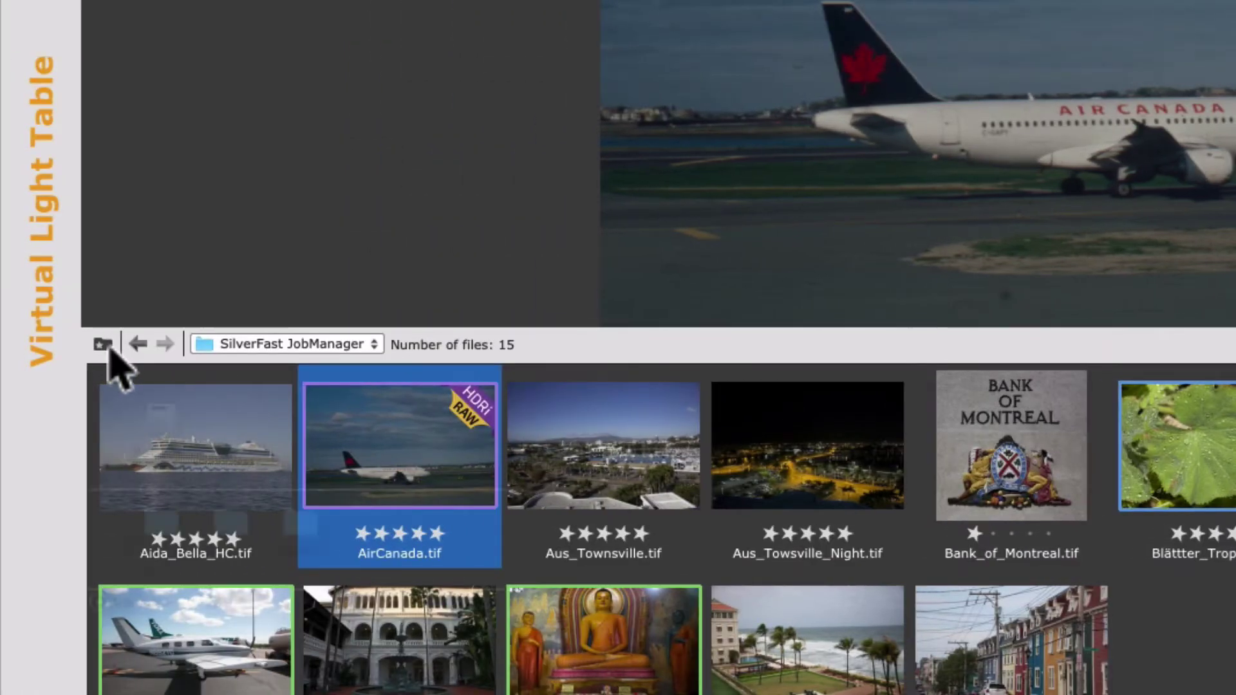
left_click(102, 345)
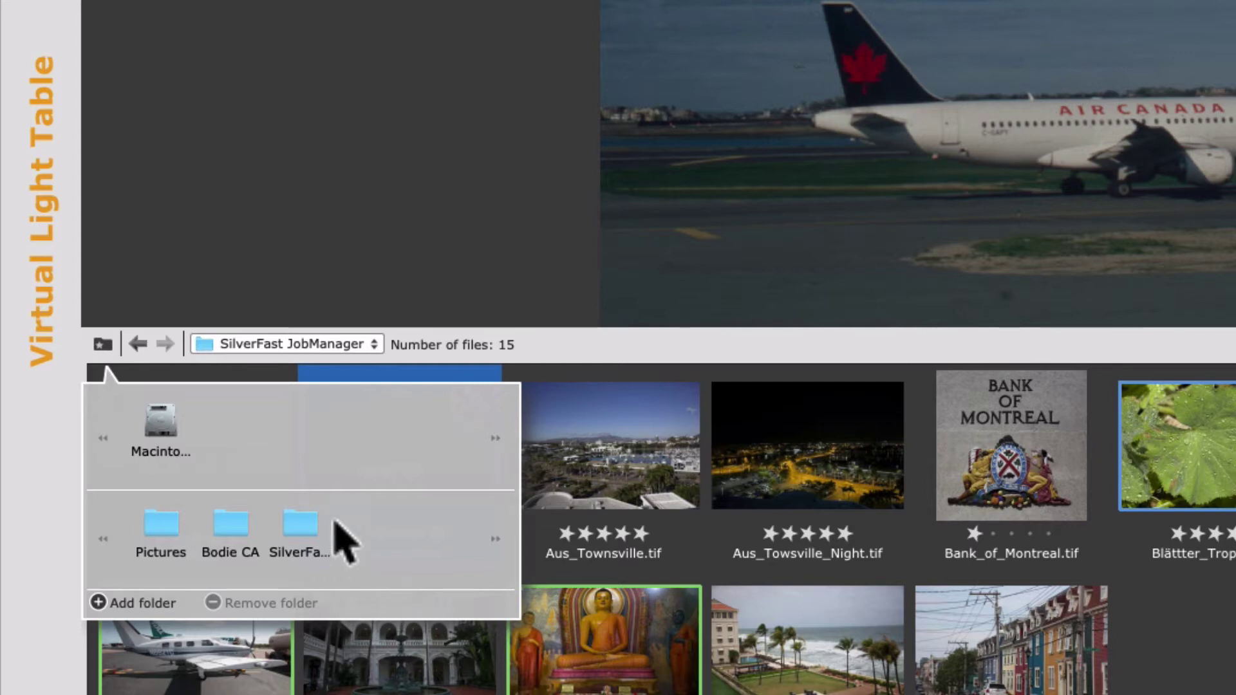
left_click(140, 346)
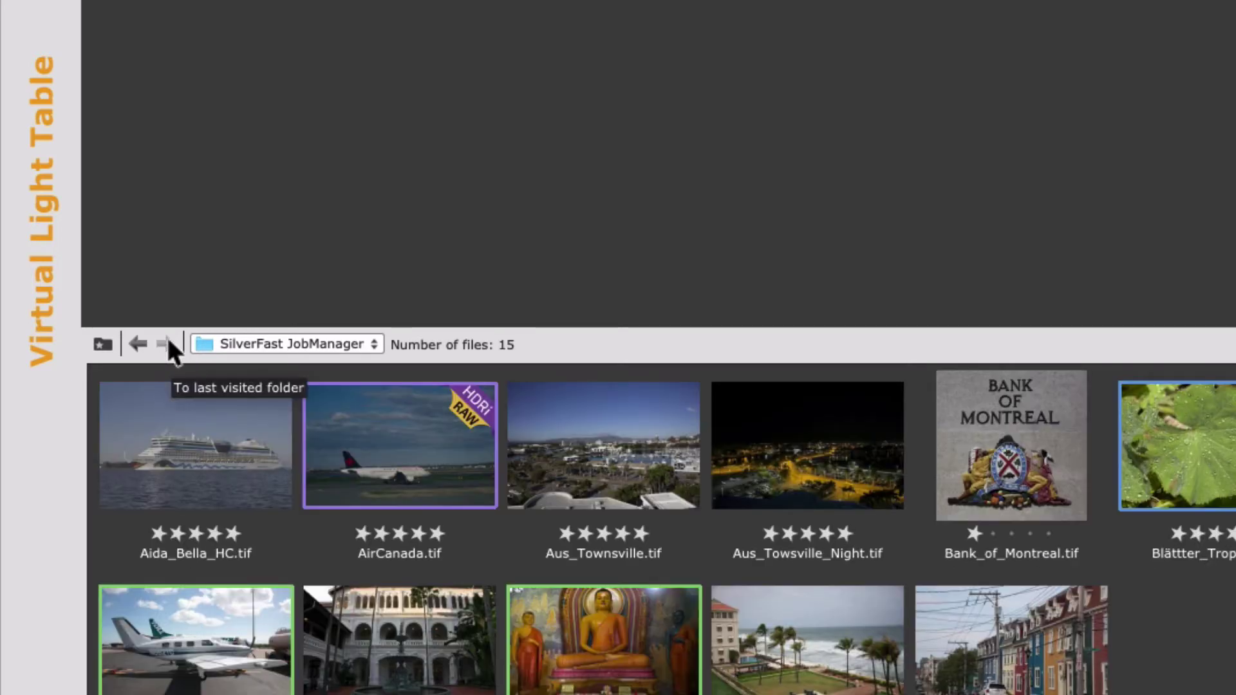
left_click(373, 344)
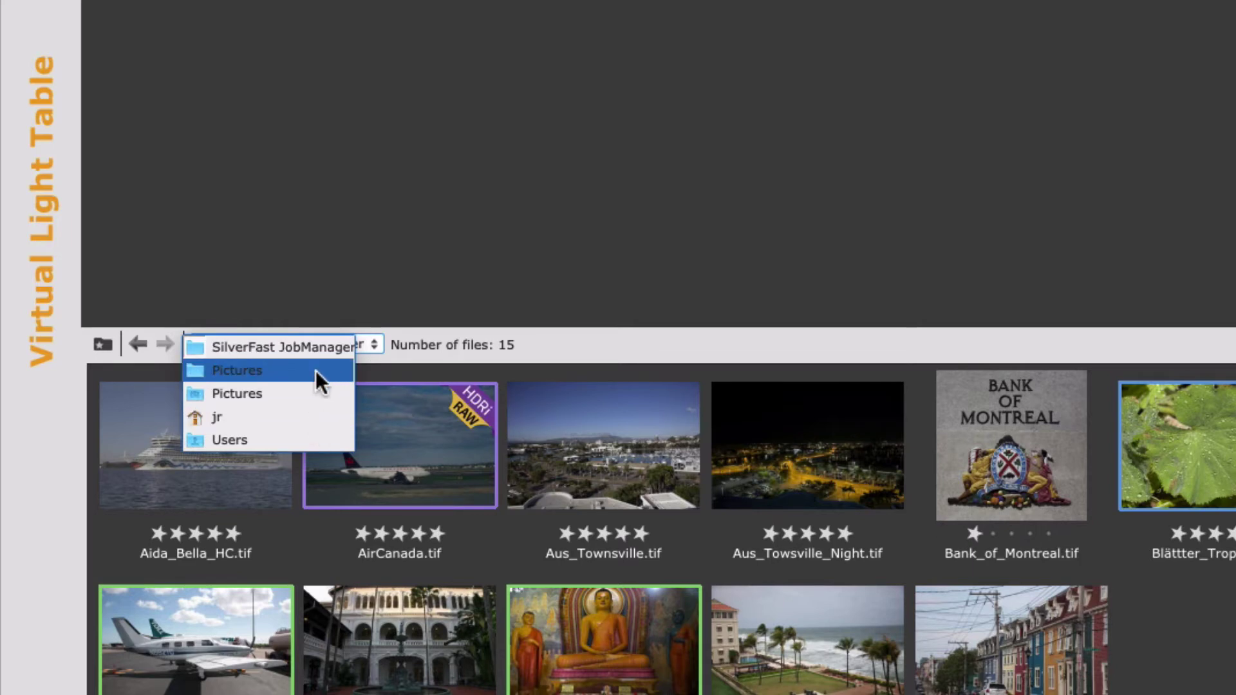
left_click(391, 454)
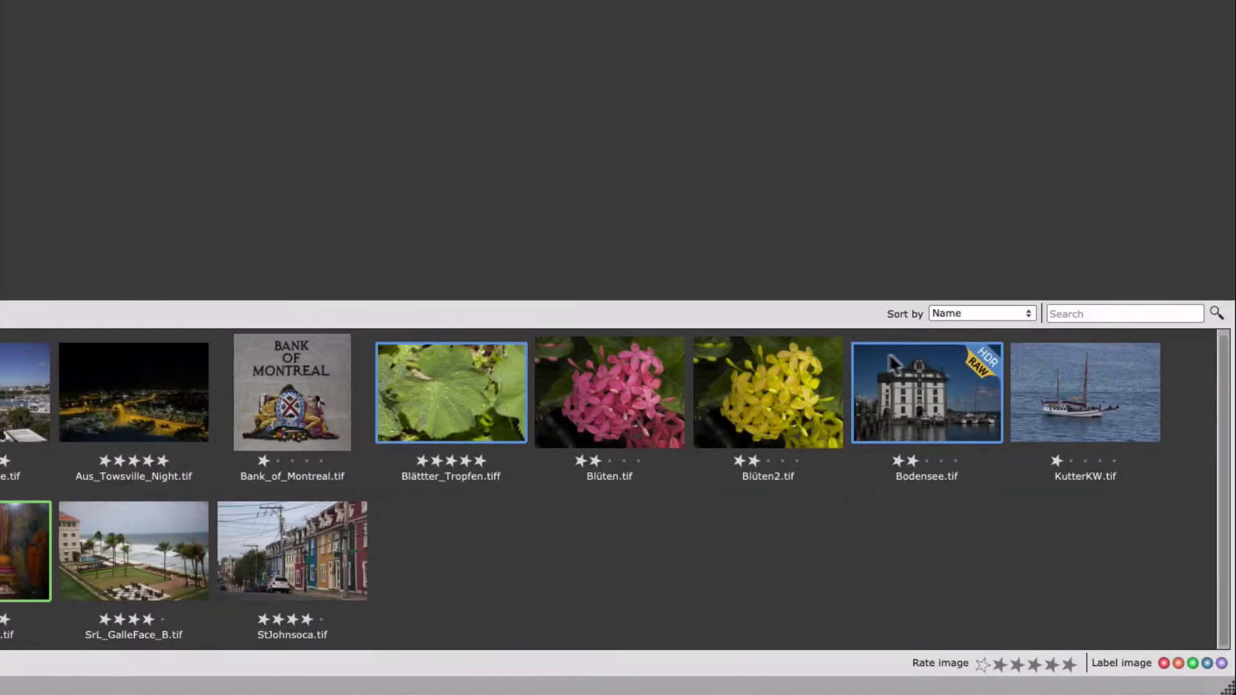
left_click(995, 312)
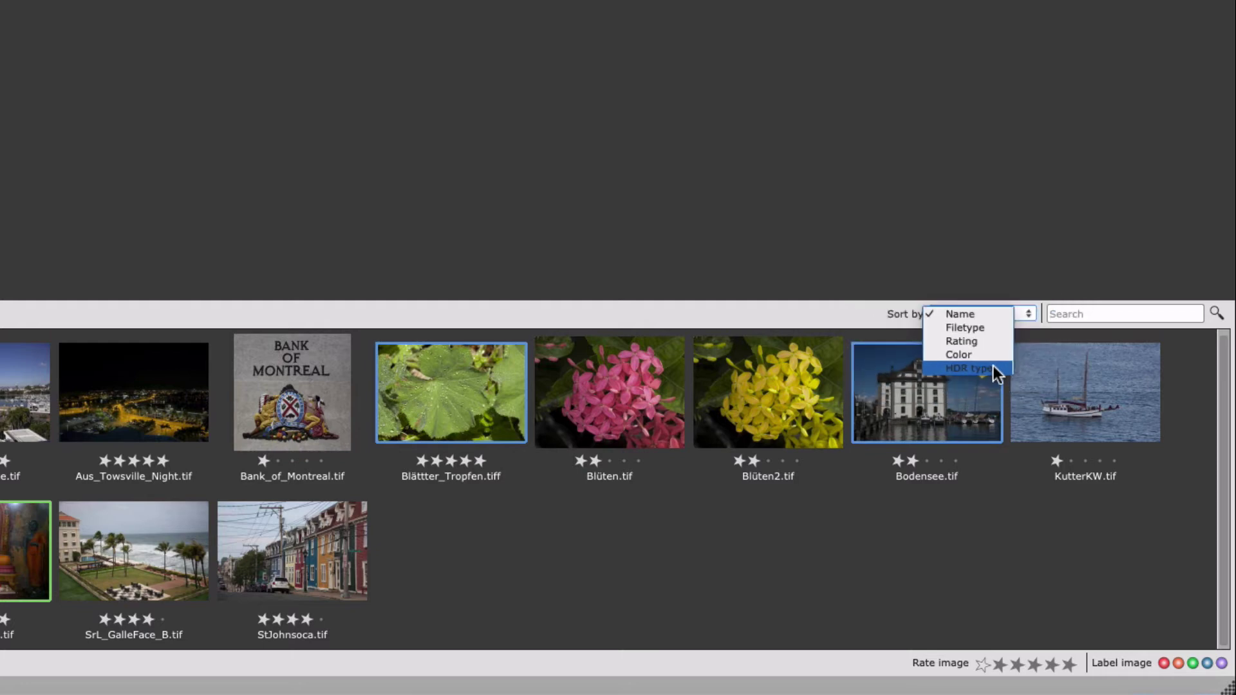
left_click(1069, 314)
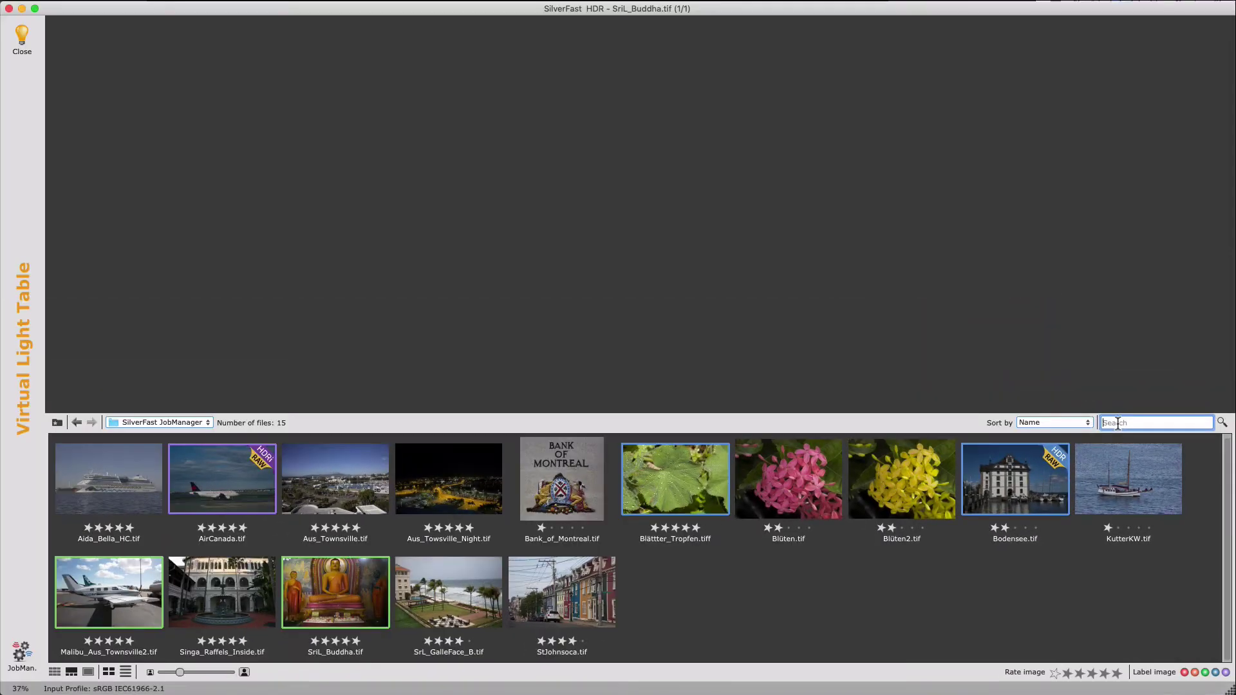
left_click(1043, 422)
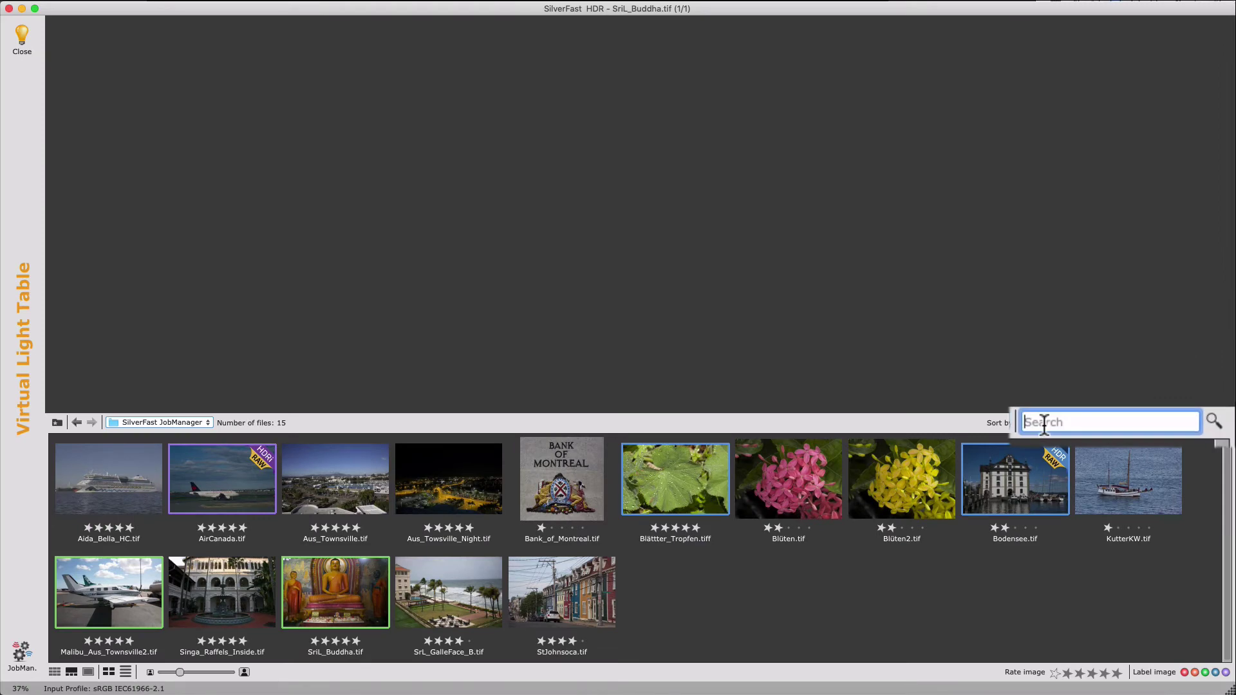
type("Sri")
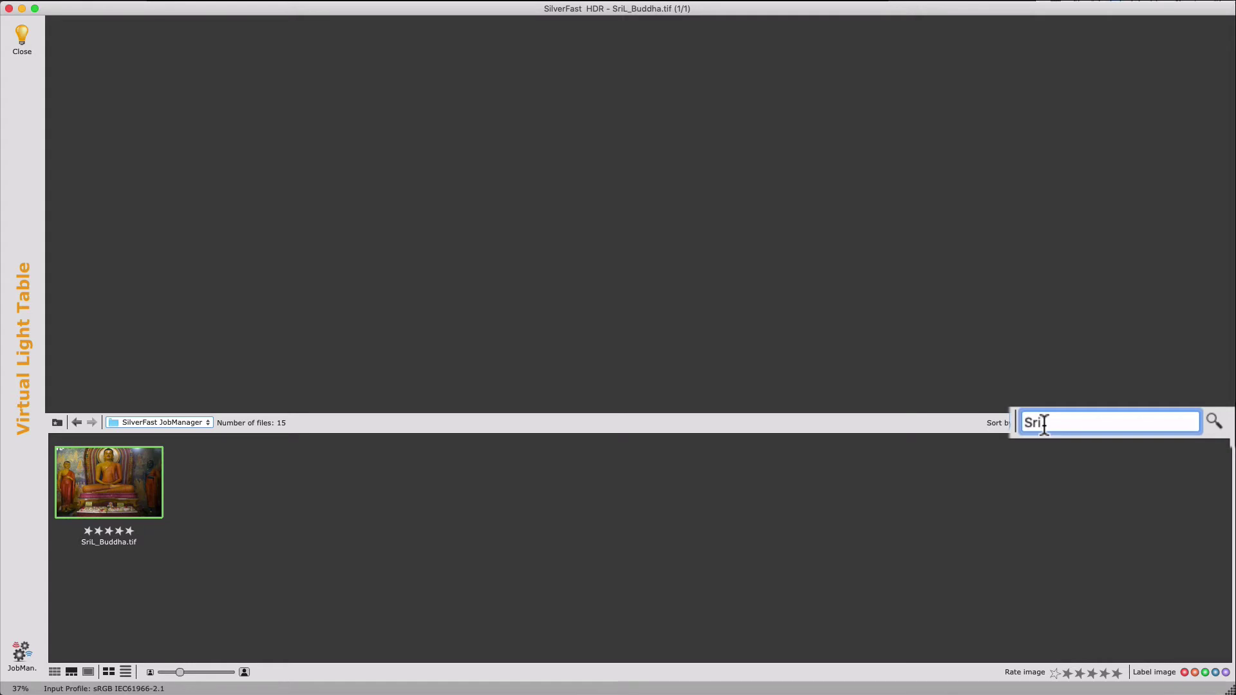
key("BackSpace")
key("BackSpace")
key("BackSpace")
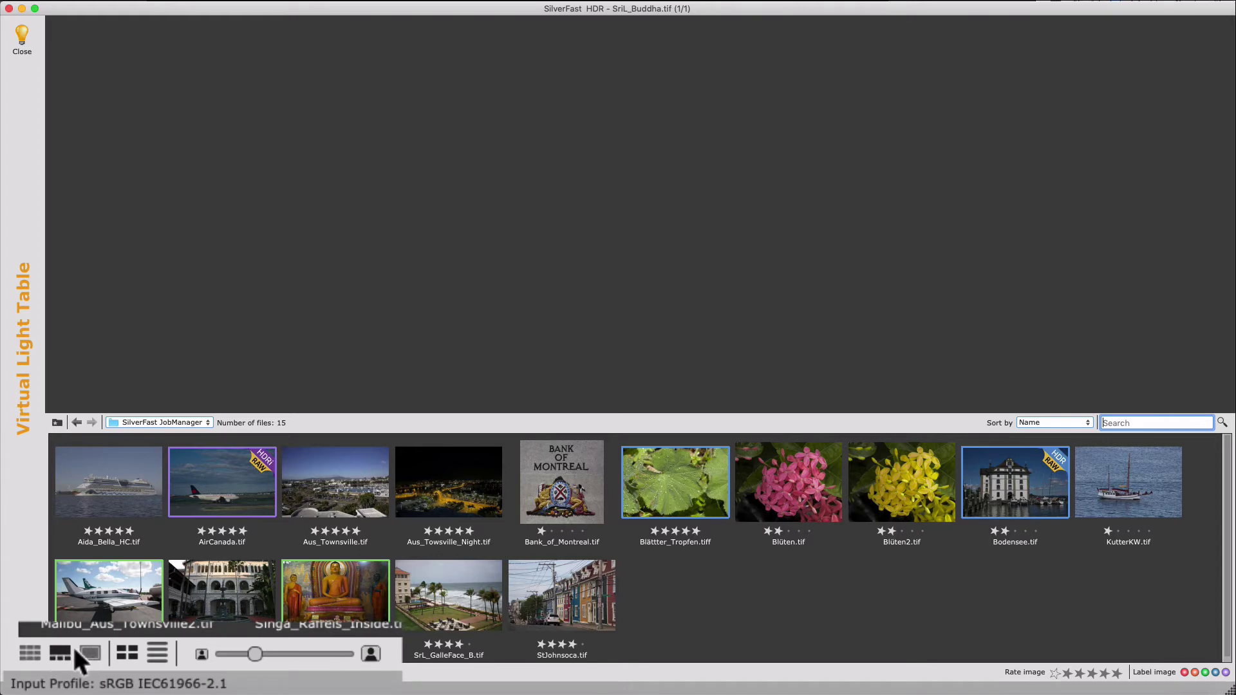
Try the grid, preview-over-grid and preview-only layouts, ending on larger thumbnails.
left_click(30, 652)
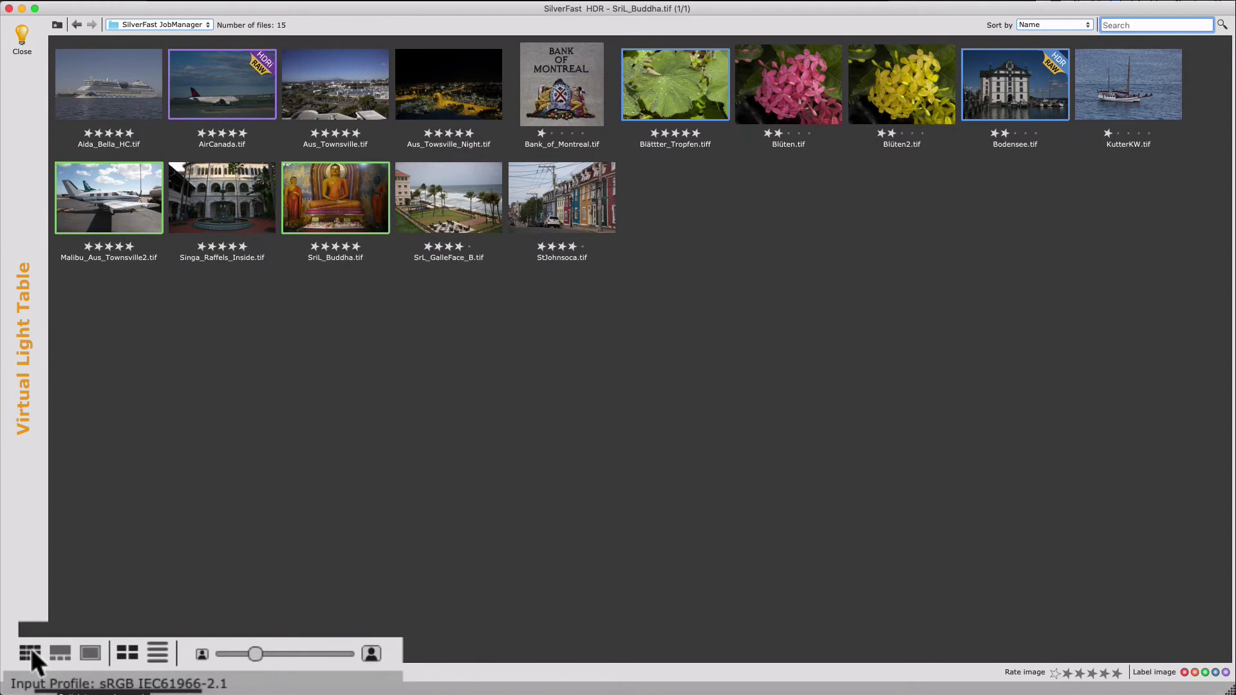
left_click(58, 653)
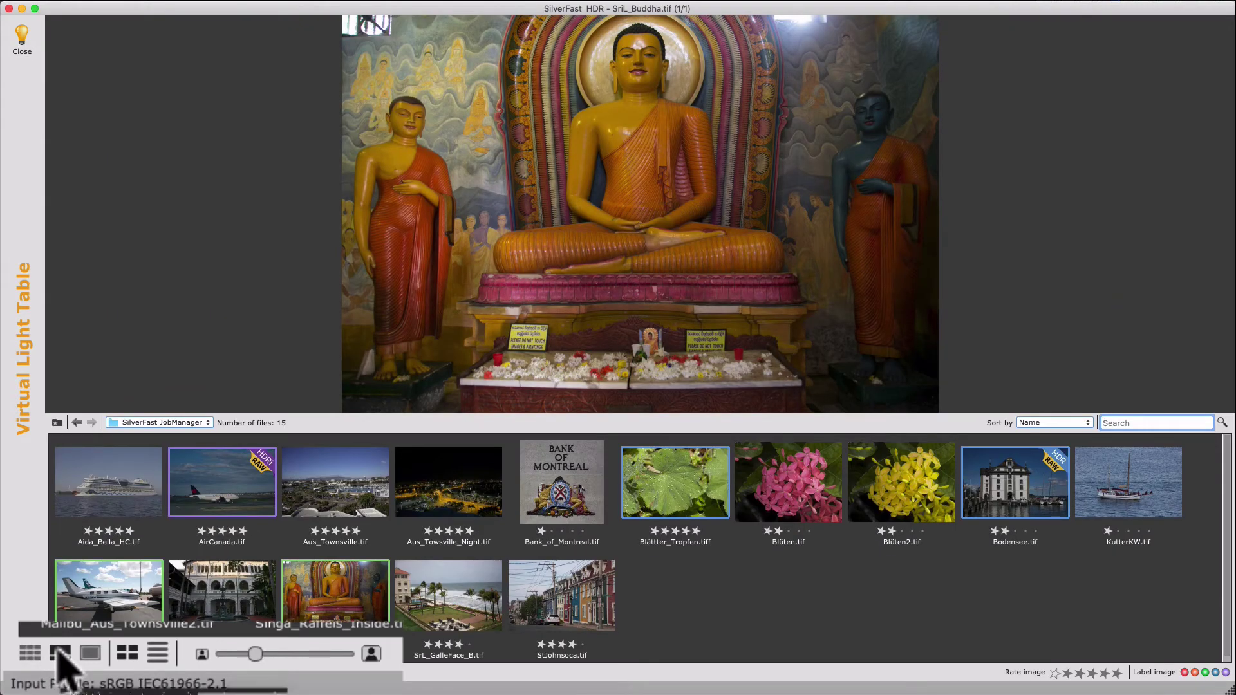
left_click(90, 654)
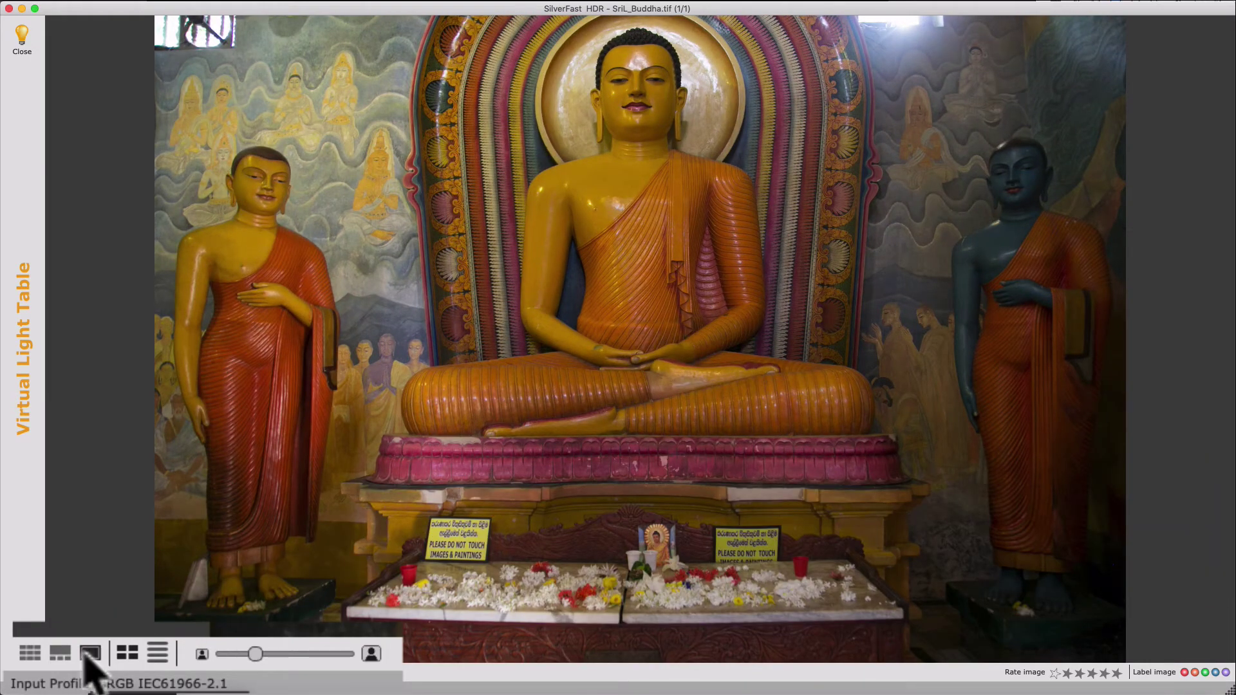
left_click(60, 654)
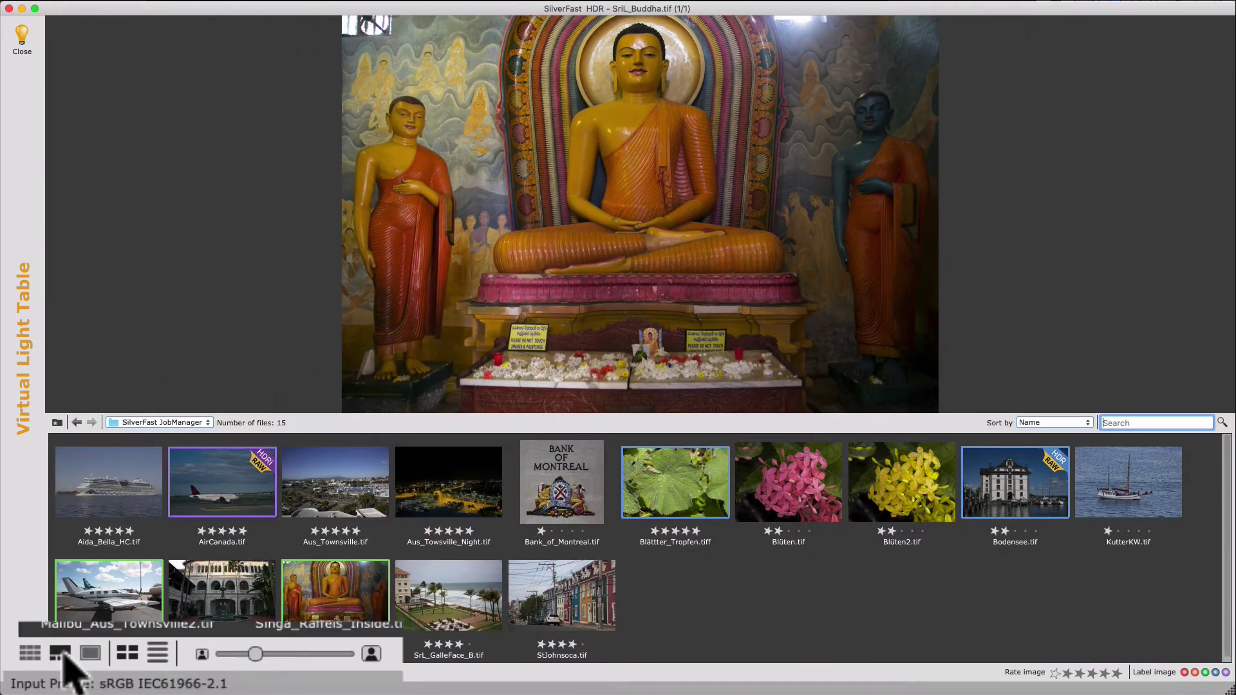
left_click(119, 654)
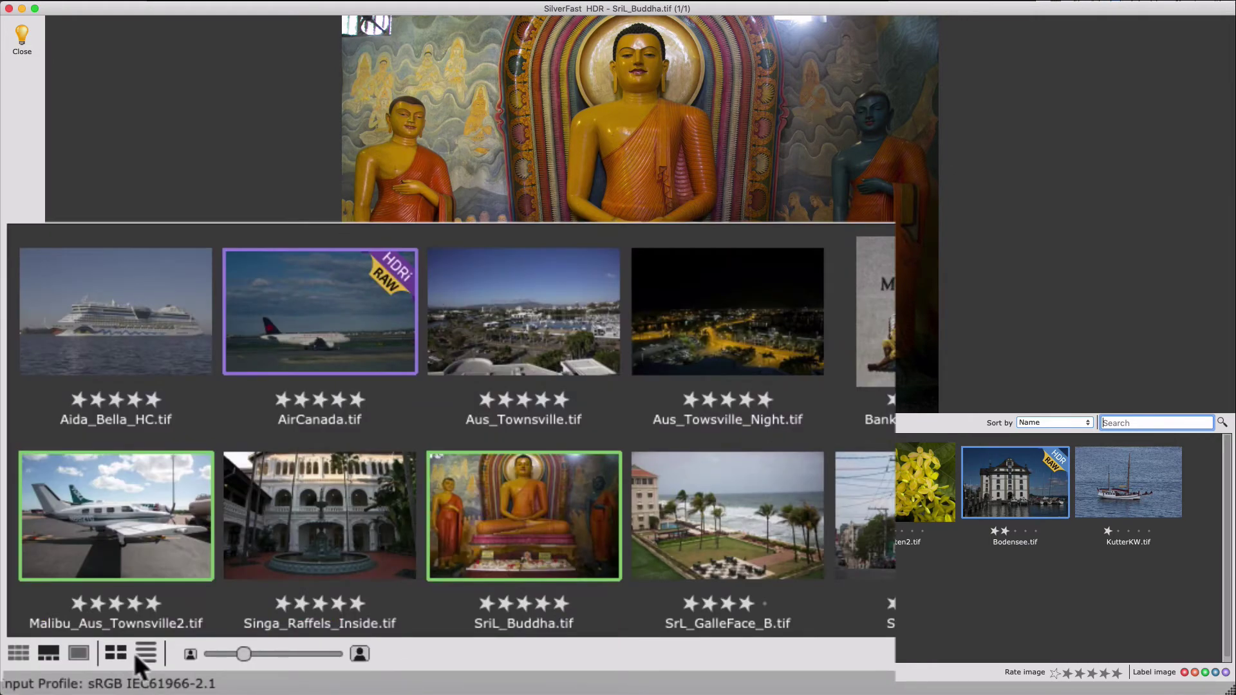
Browse the files as a detailed list from Aida_Bella_HC, then return to a resized thumbnail grid.
left_click(146, 649)
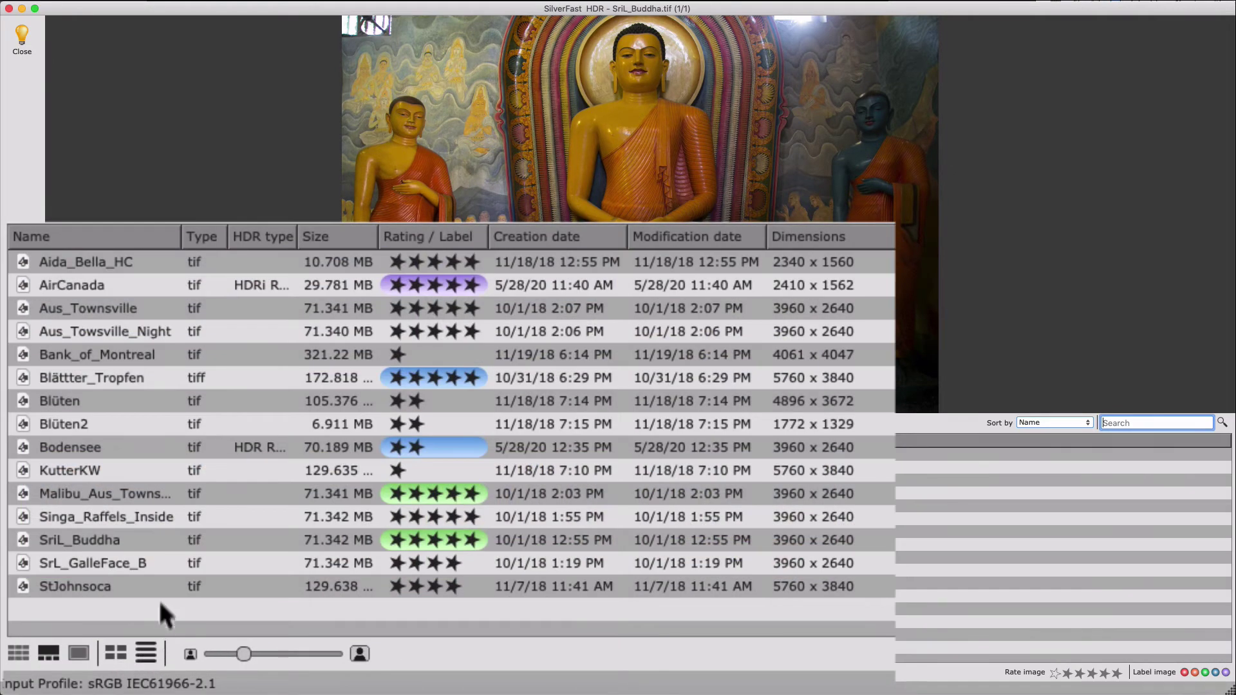
left_click_drag(160, 516, 149, 266)
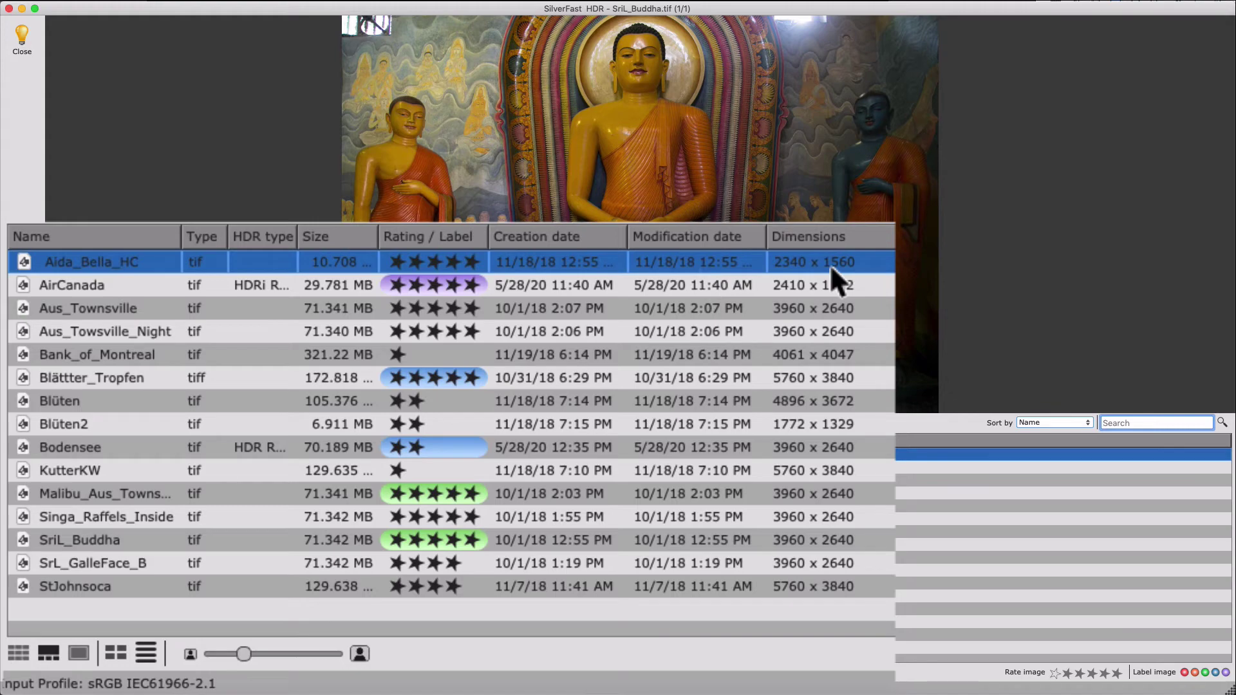
left_click_drag(822, 284, 290, 563)
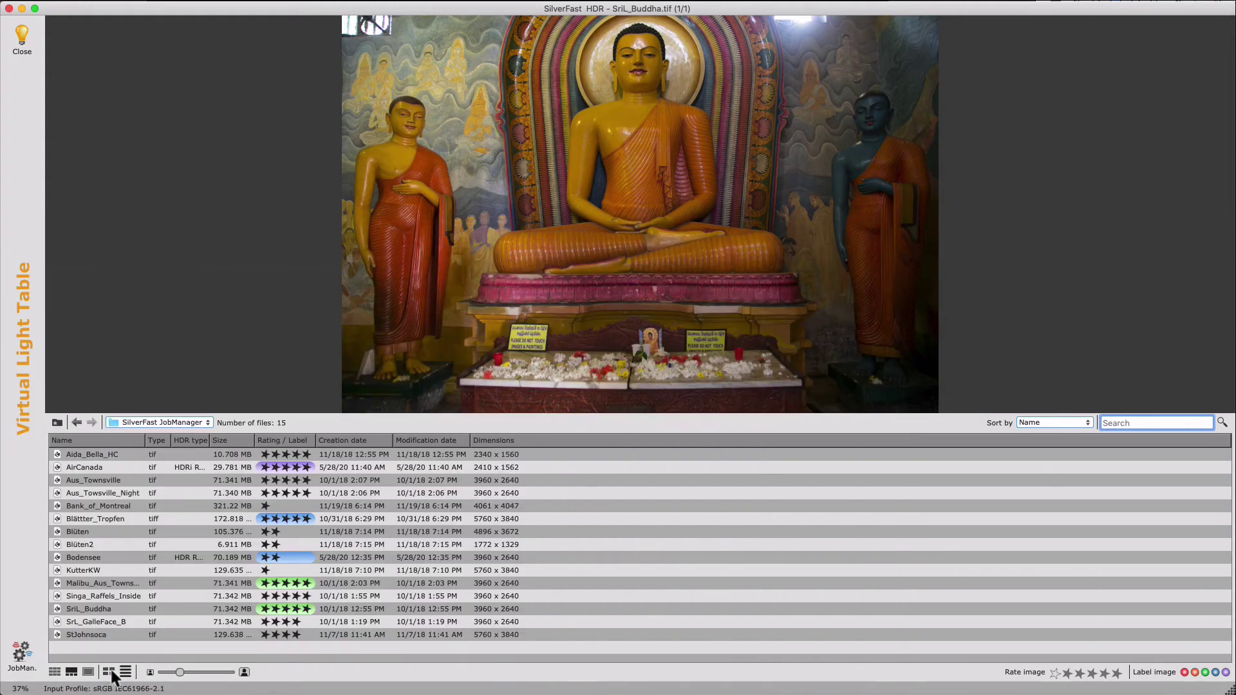
left_click(116, 671)
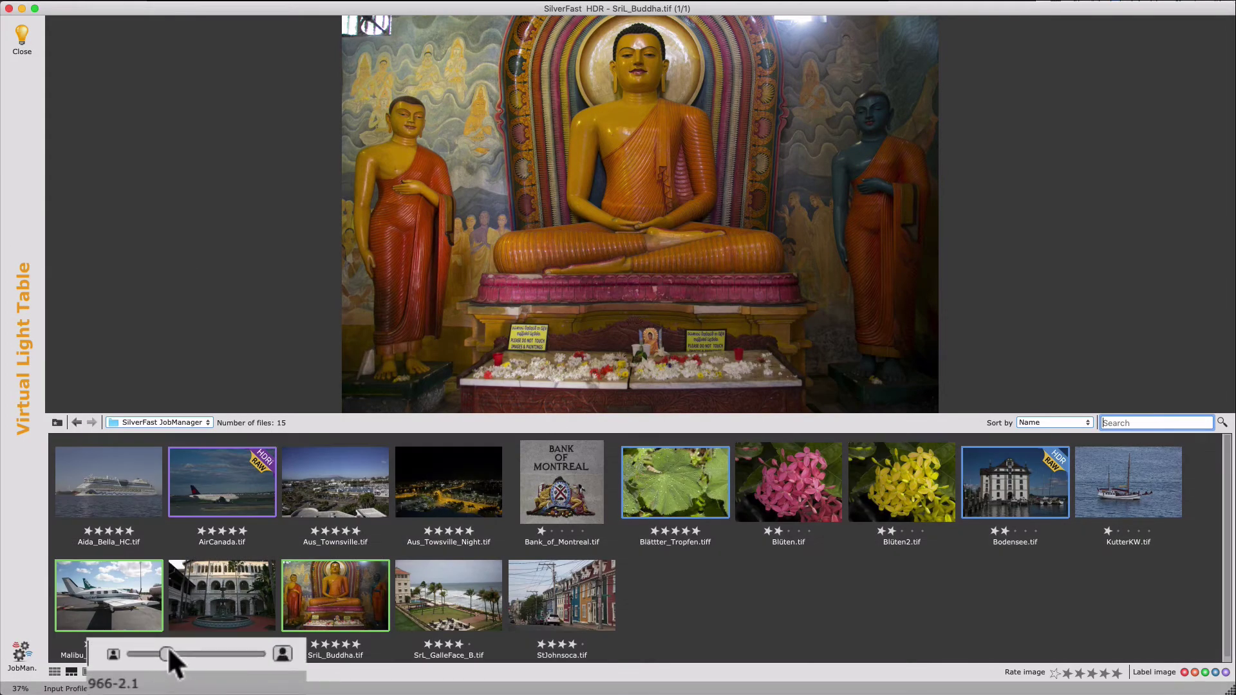
mouse_move(169, 649)
left_mouse_down()
mouse_move(196, 654)
mouse_move(161, 645)
left_mouse_up()
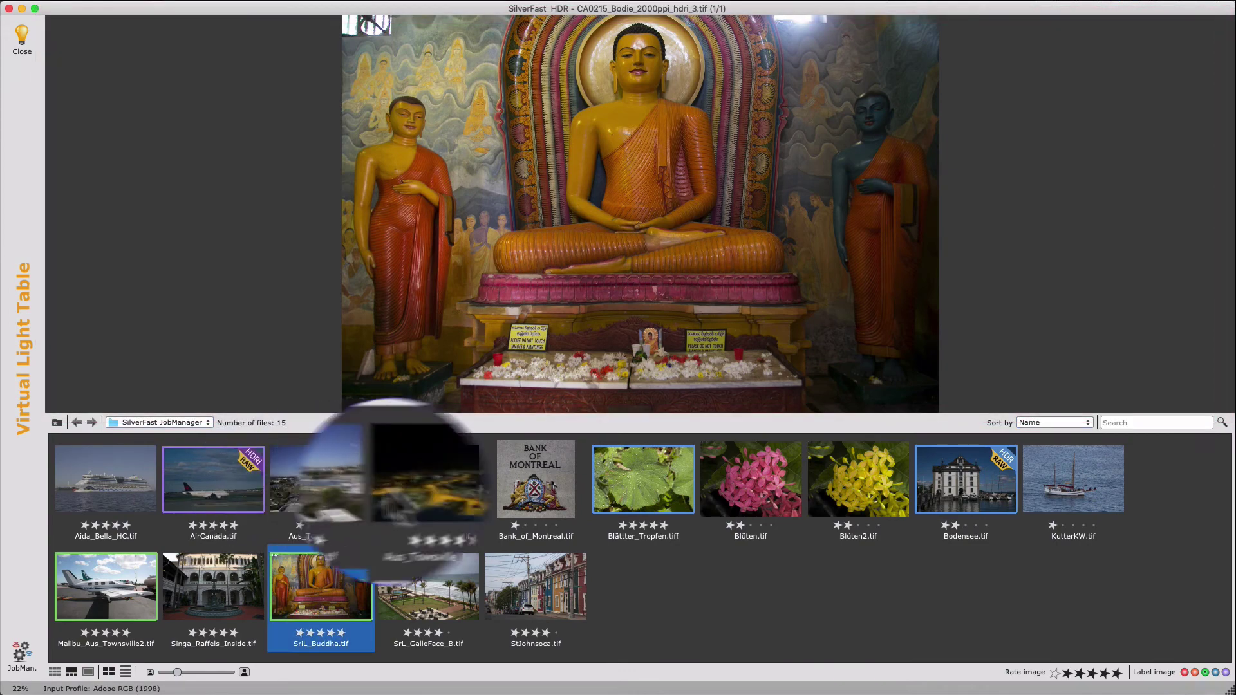
left_click(652, 495)
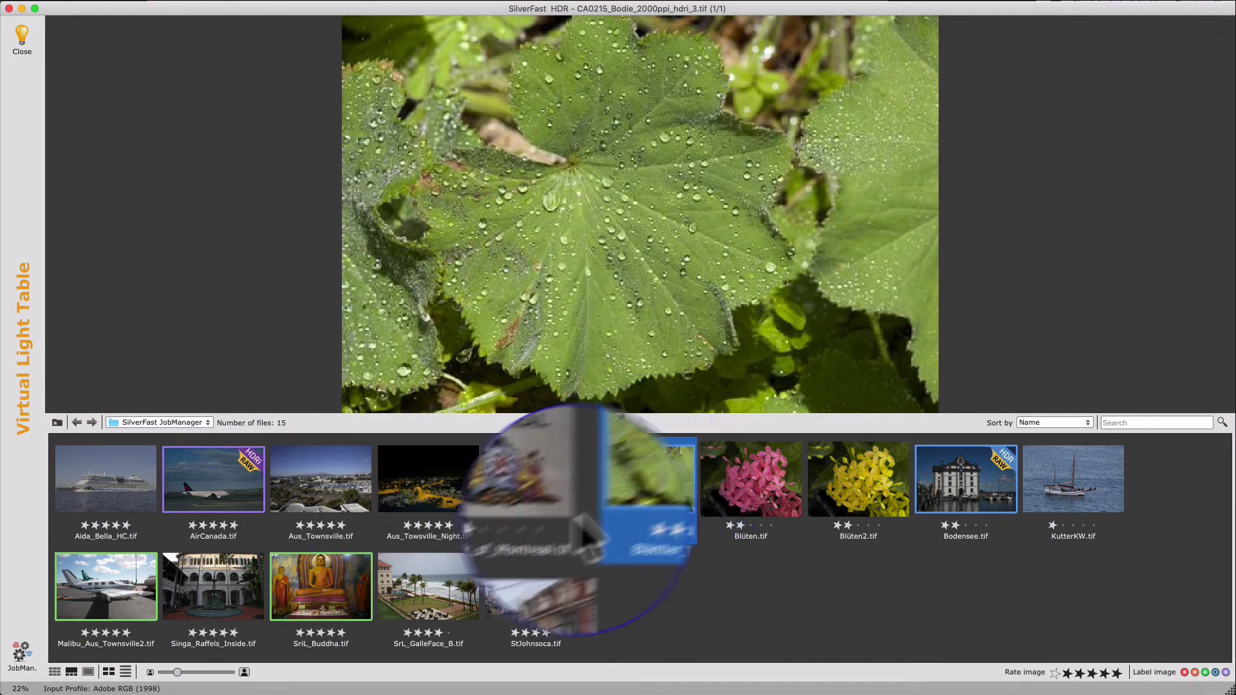
left_click(117, 577)
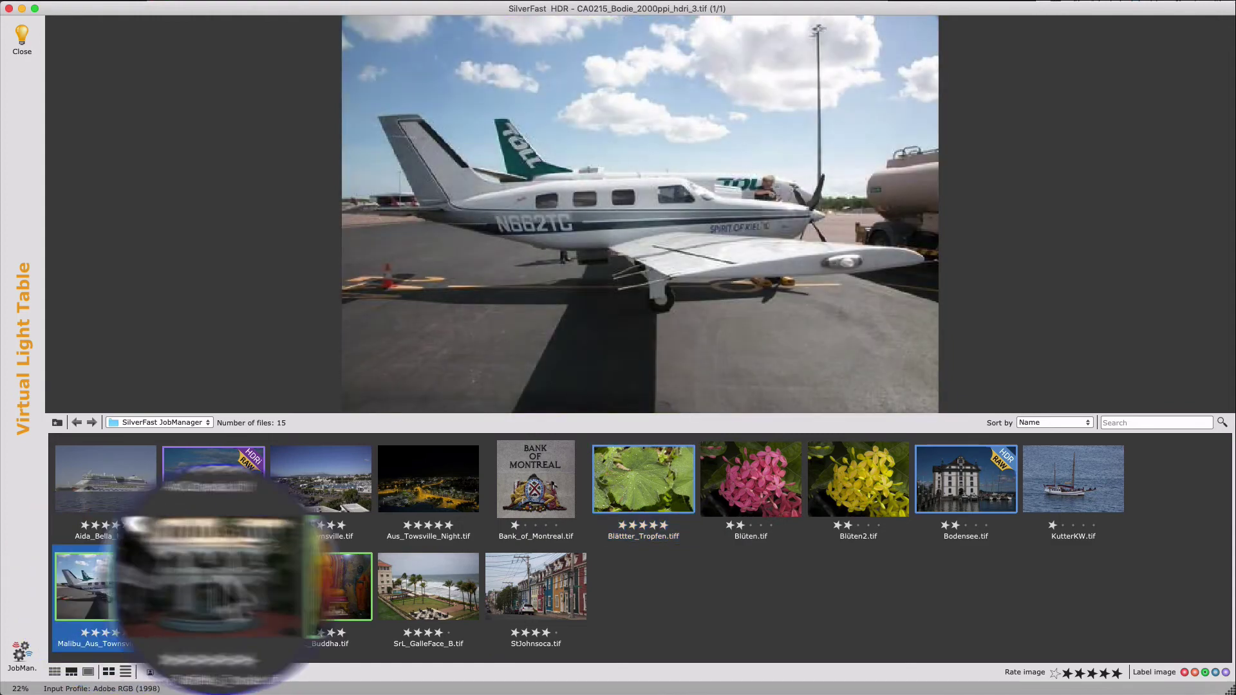
left_click(319, 579)
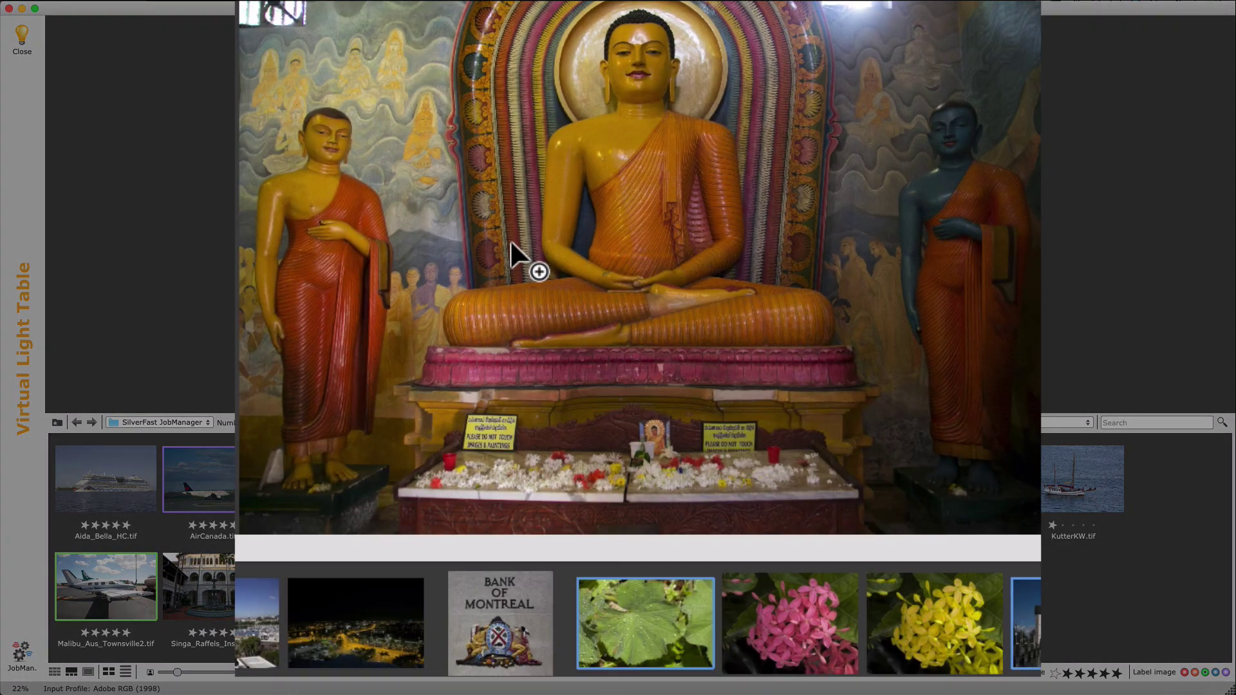
left_click(511, 244)
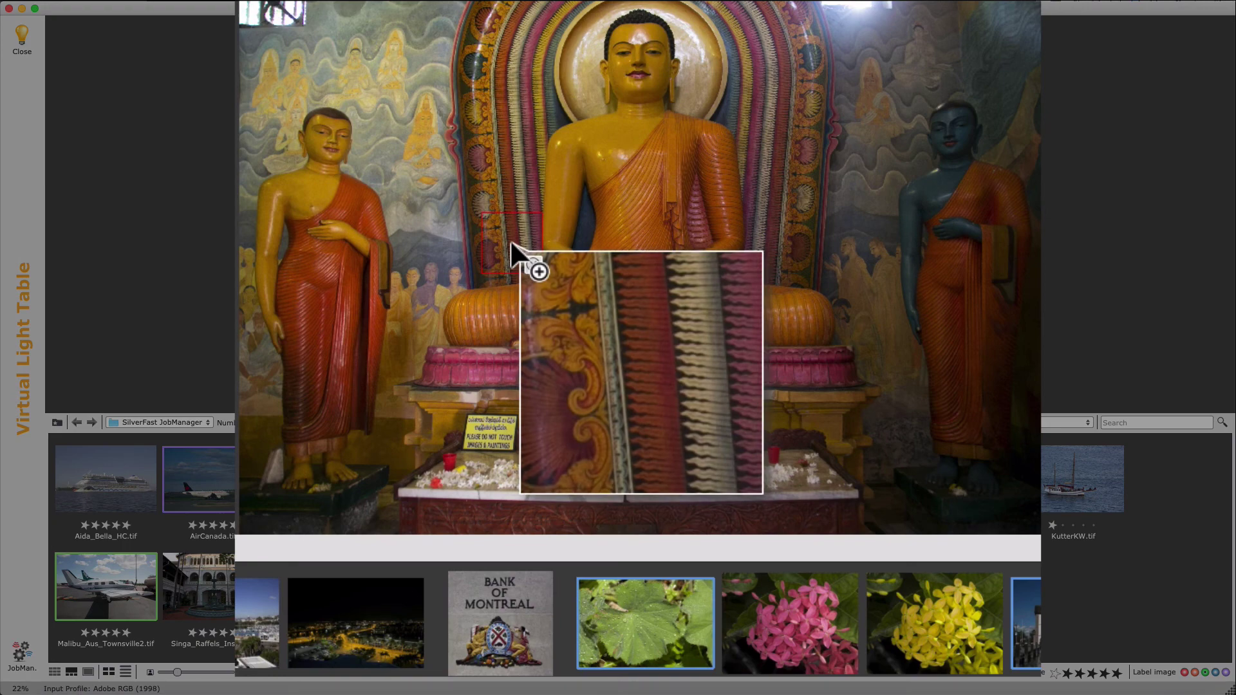
left_click(632, 68)
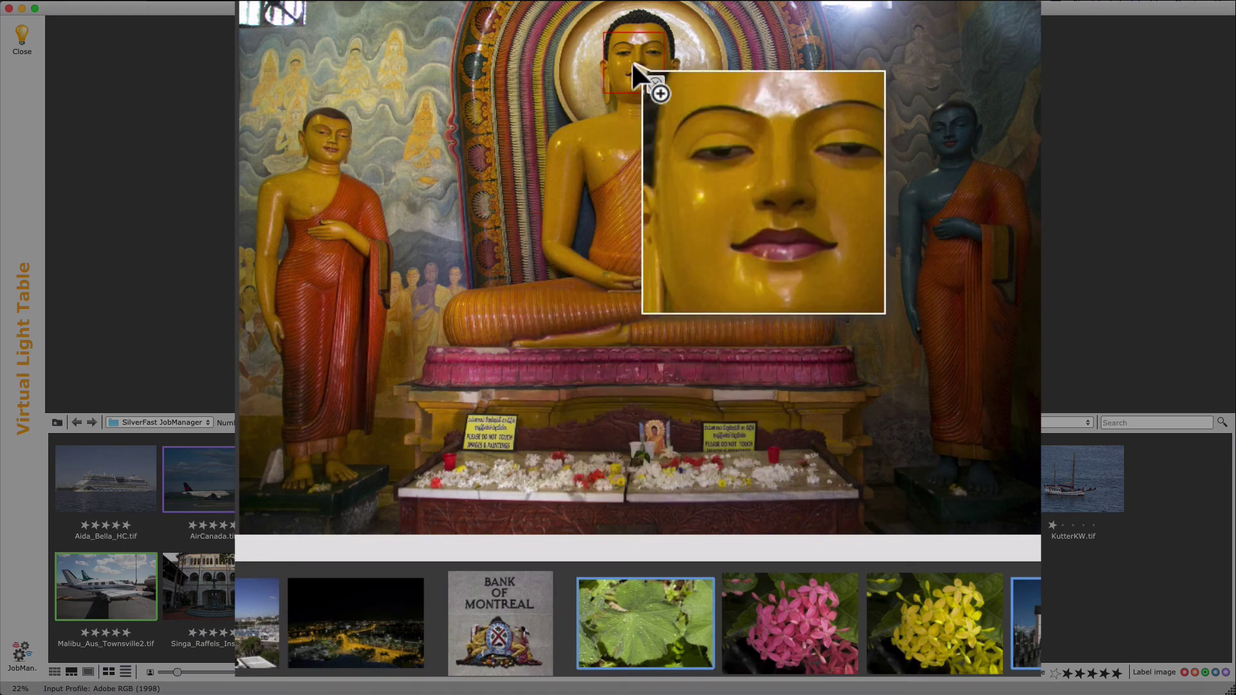
left_click(341, 145)
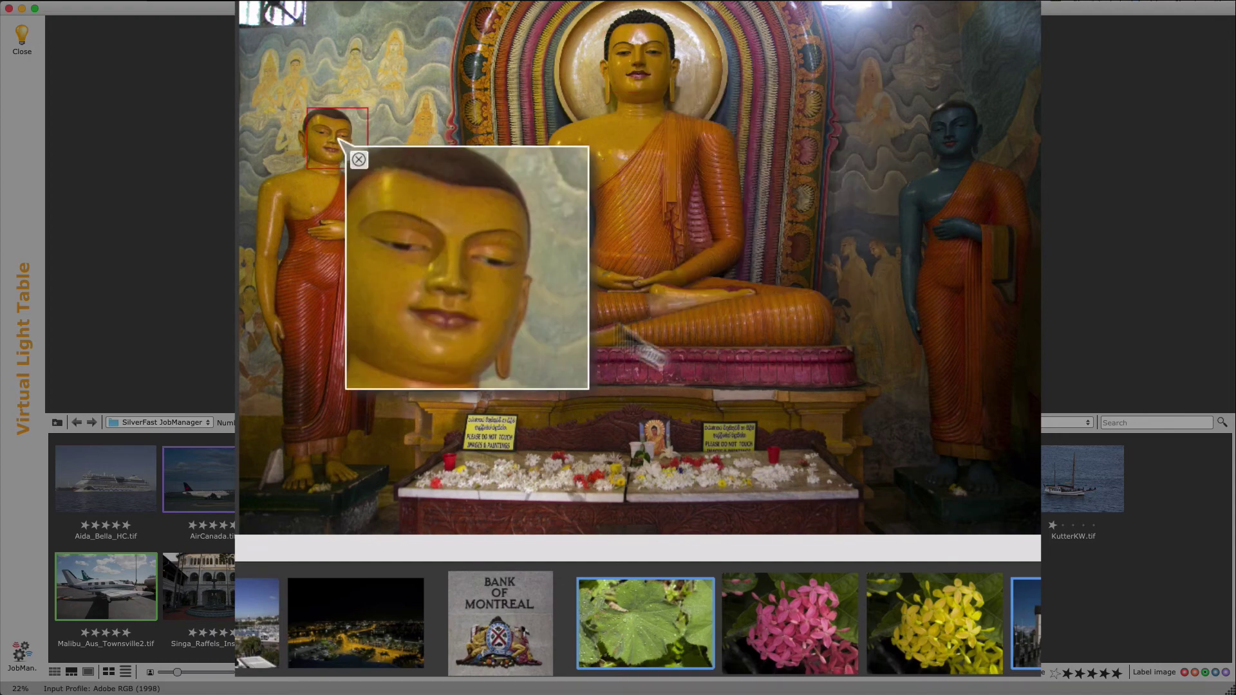
left_click(738, 413)
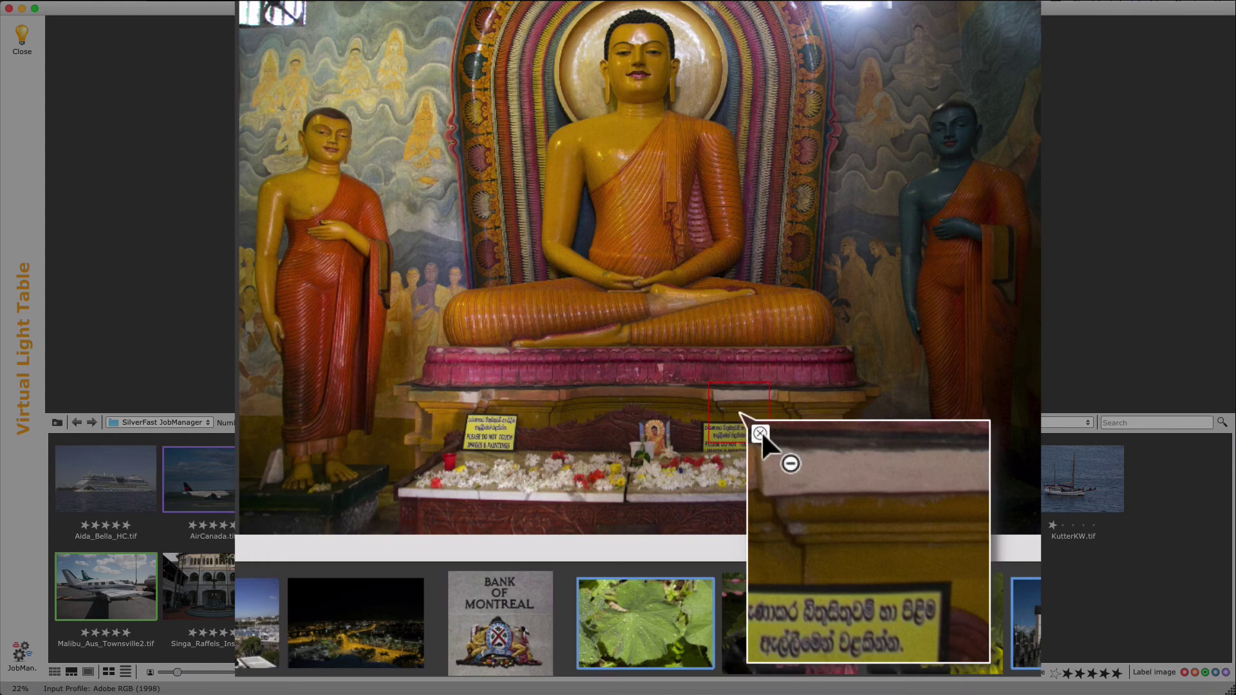
left_click(760, 431)
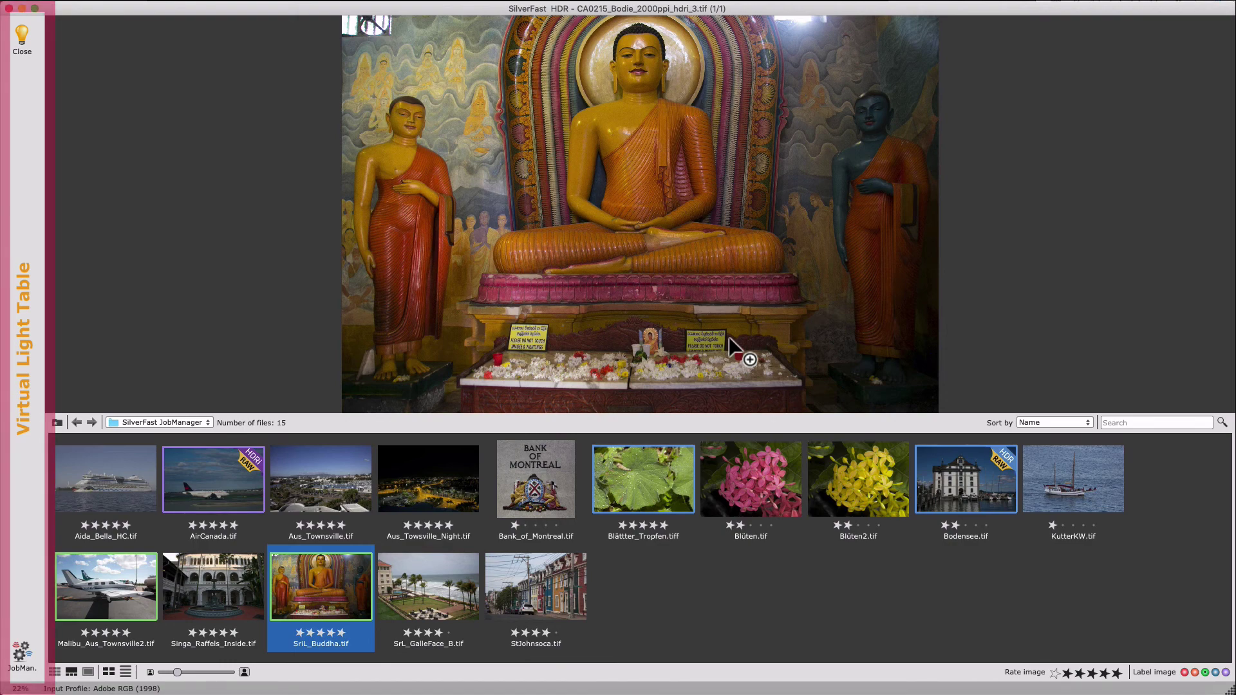
Close the Virtual Light Table to the main window, then reopen it with VLT.
left_click(22, 43)
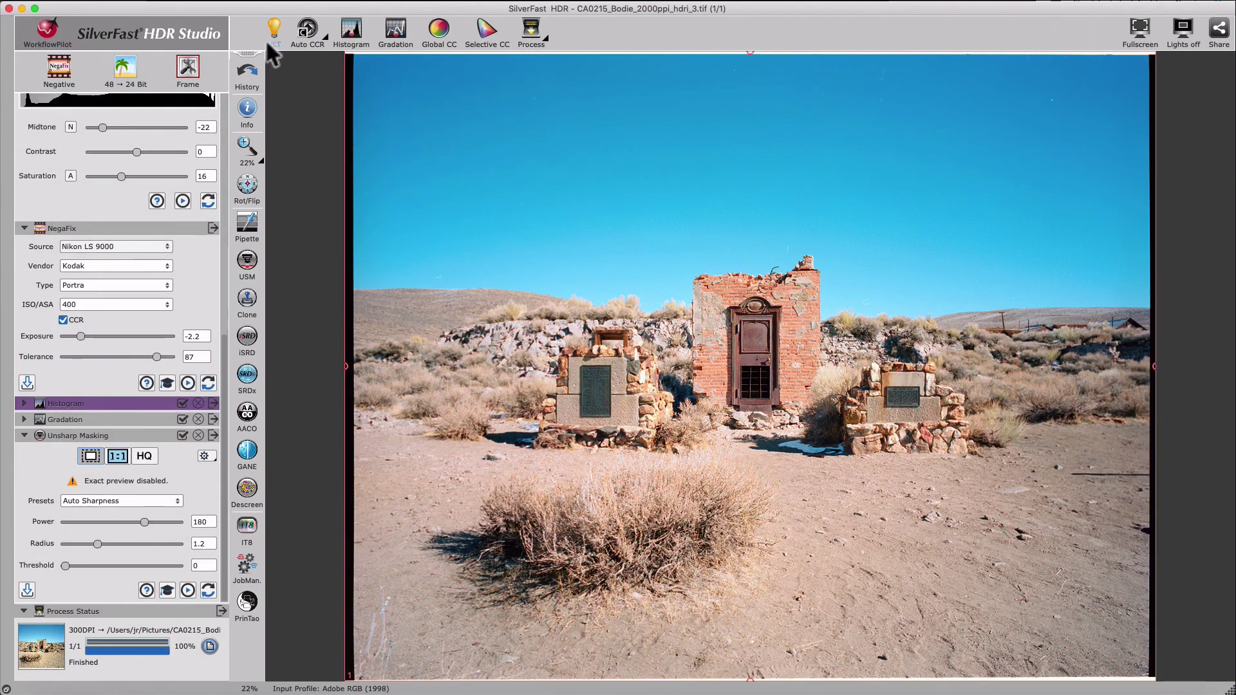
left_click(274, 39)
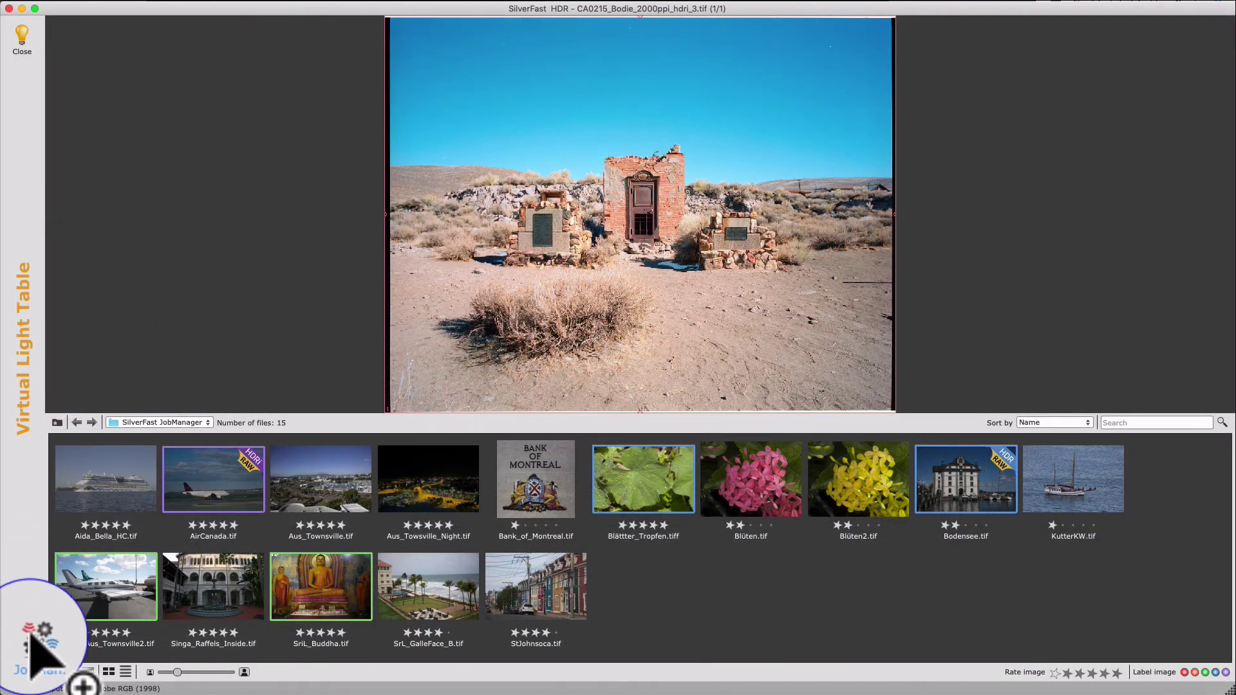
Open JobManager and add SriL_Buddha and Blätter_Tropfen as jobs #2 and #3.
left_click(24, 649)
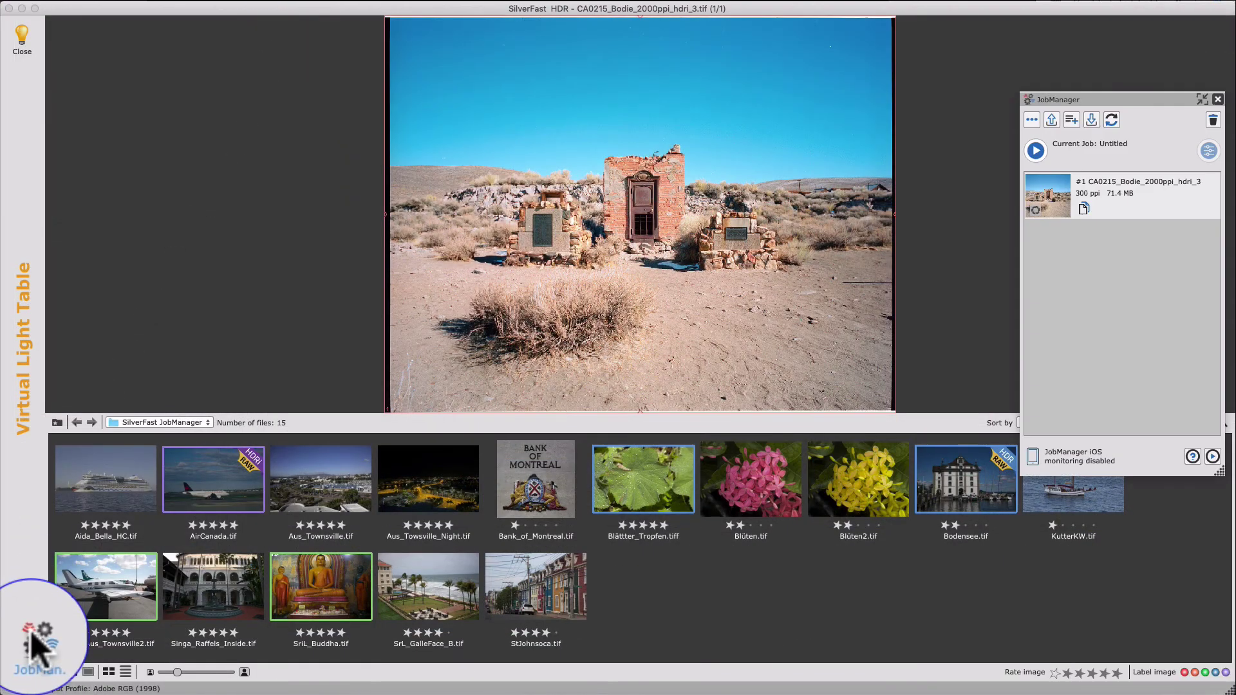
left_click(319, 597)
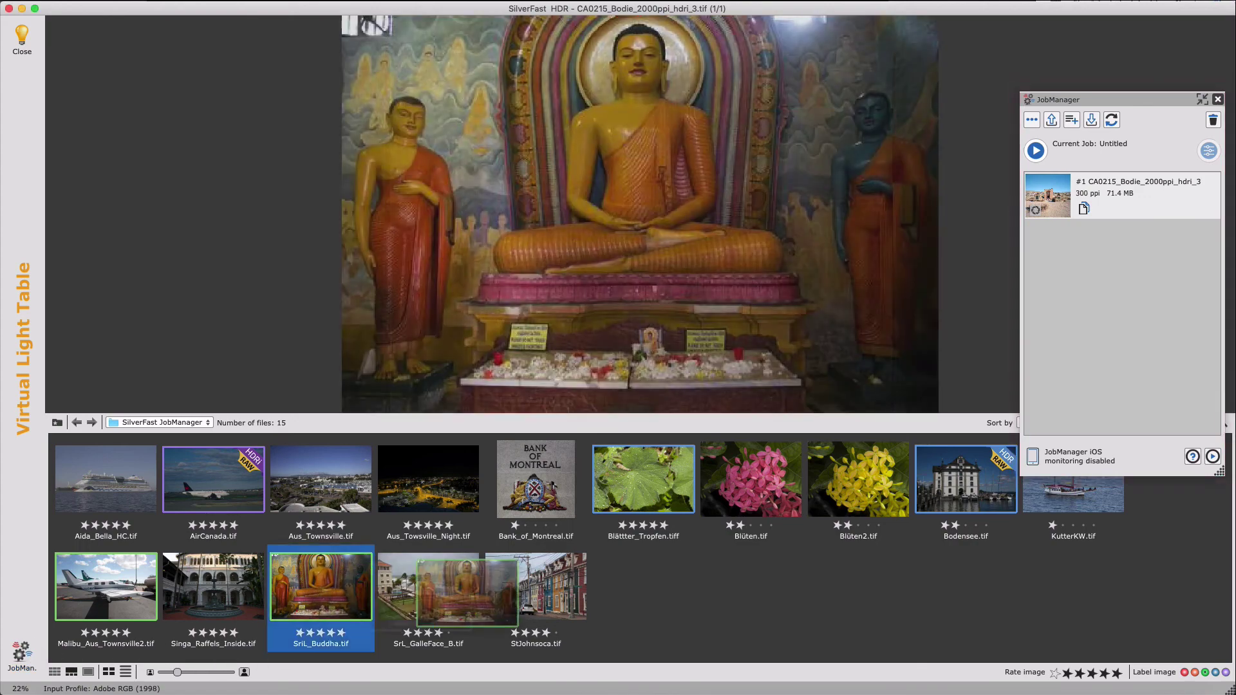
left_click_drag(319, 594, 1139, 339)
left_click(643, 521)
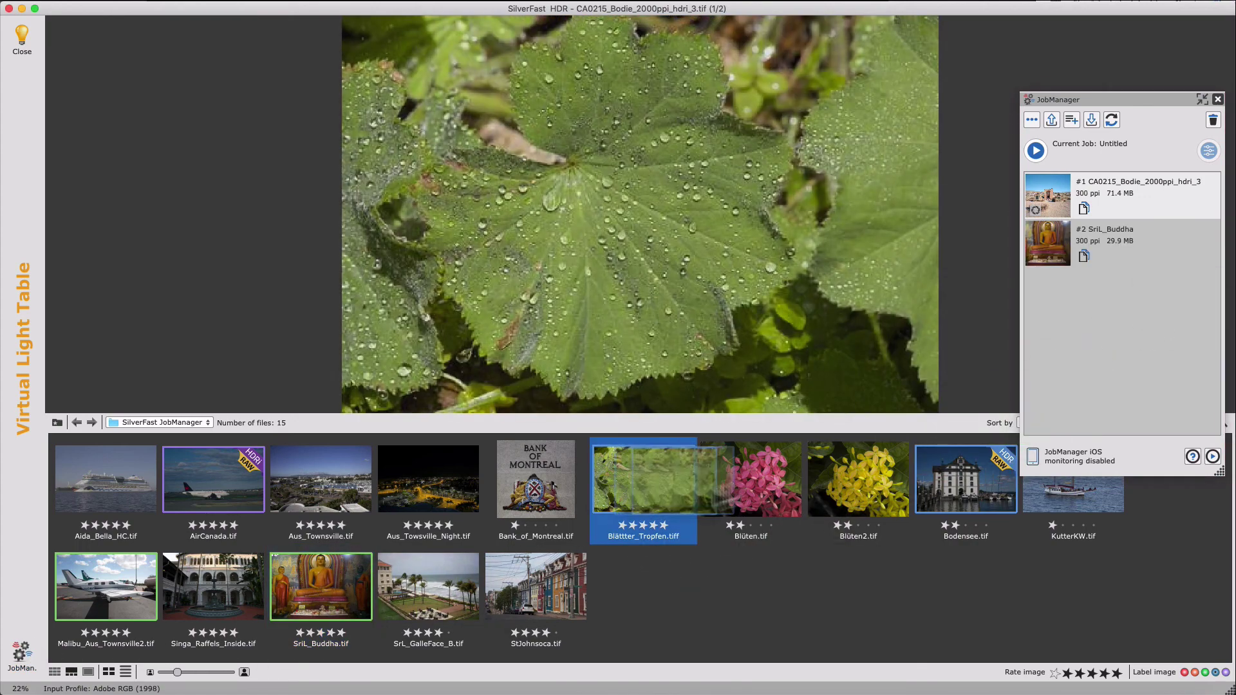
left_click_drag(642, 521, 1085, 340)
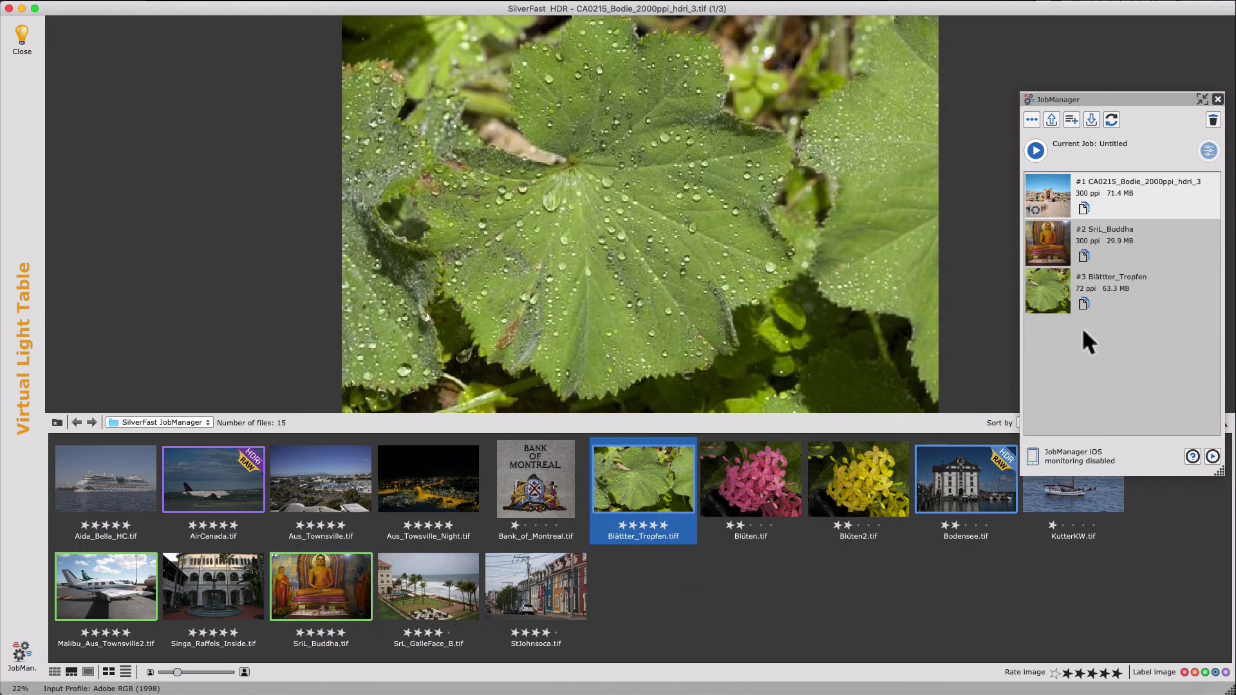